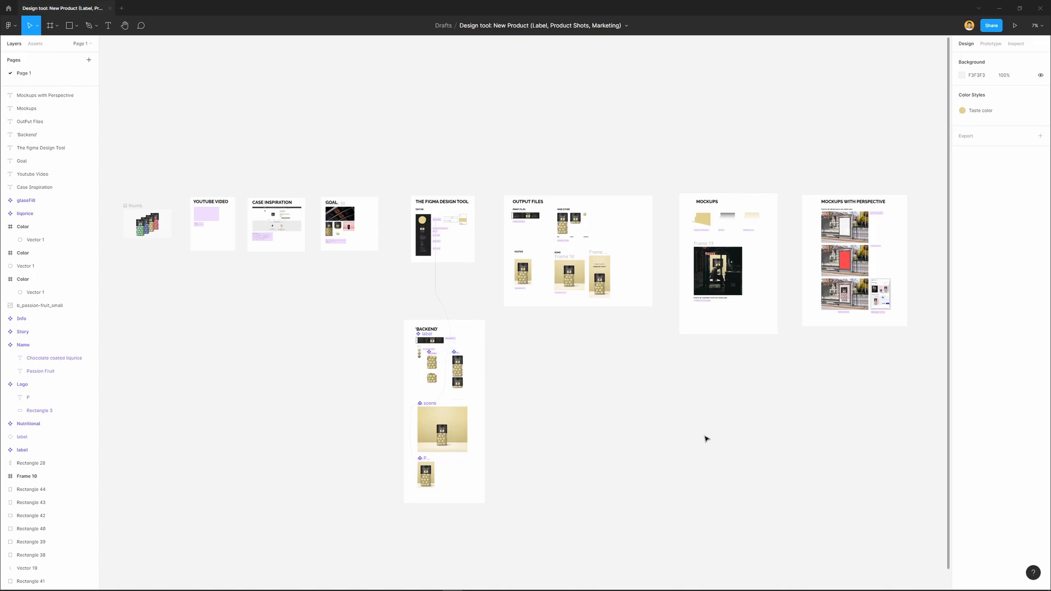
# Look over the jar thumbnail frame and the YouTube Video, Case Inspiration and Goal sections of the design file
pyautogui.scroll(5, 443, 345)
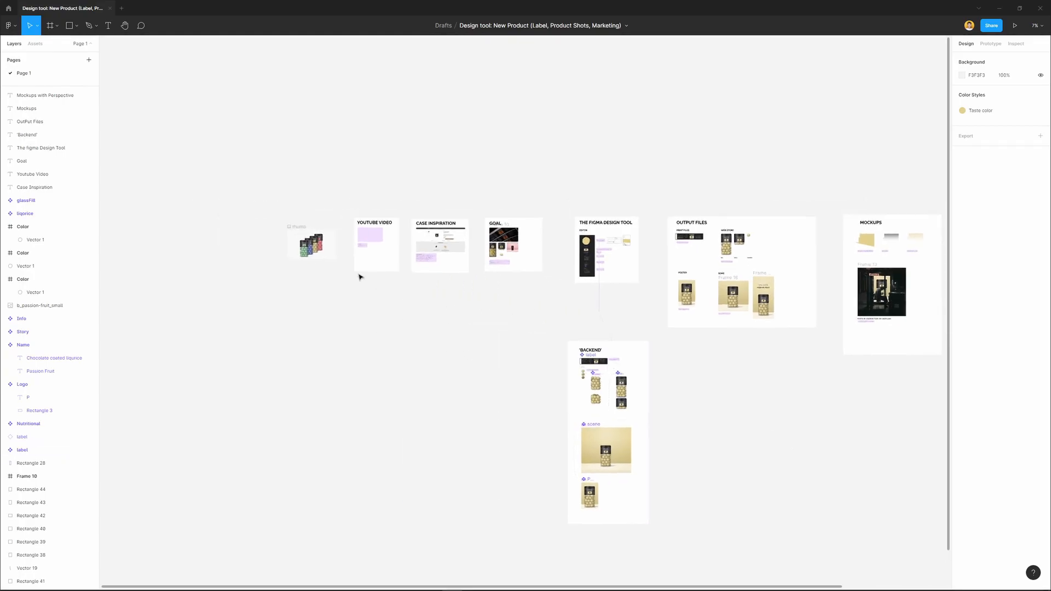
pyautogui.scroll(5, 309, 253)
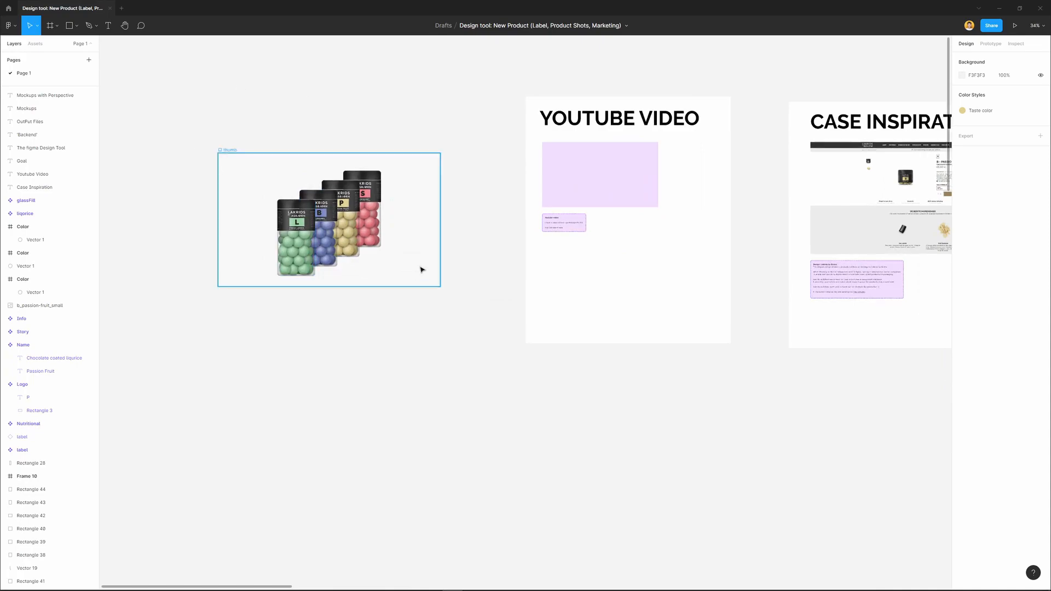
pyautogui.hscroll(6, 582, 477)
pyautogui.scroll(2, 582, 477)
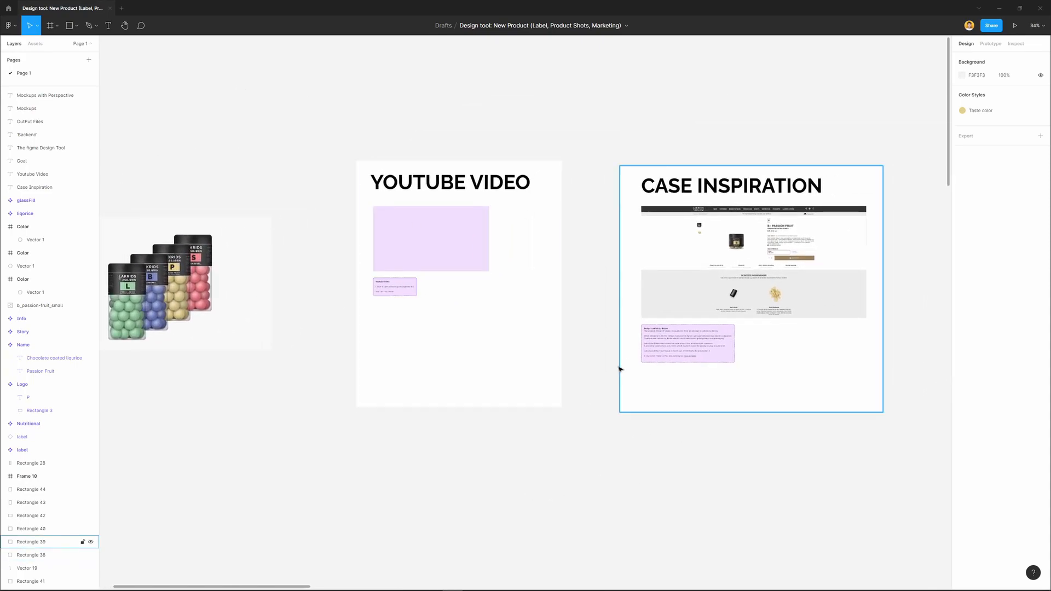
pyautogui.moveTo(584, 360); pyautogui.dragTo(294, 361)
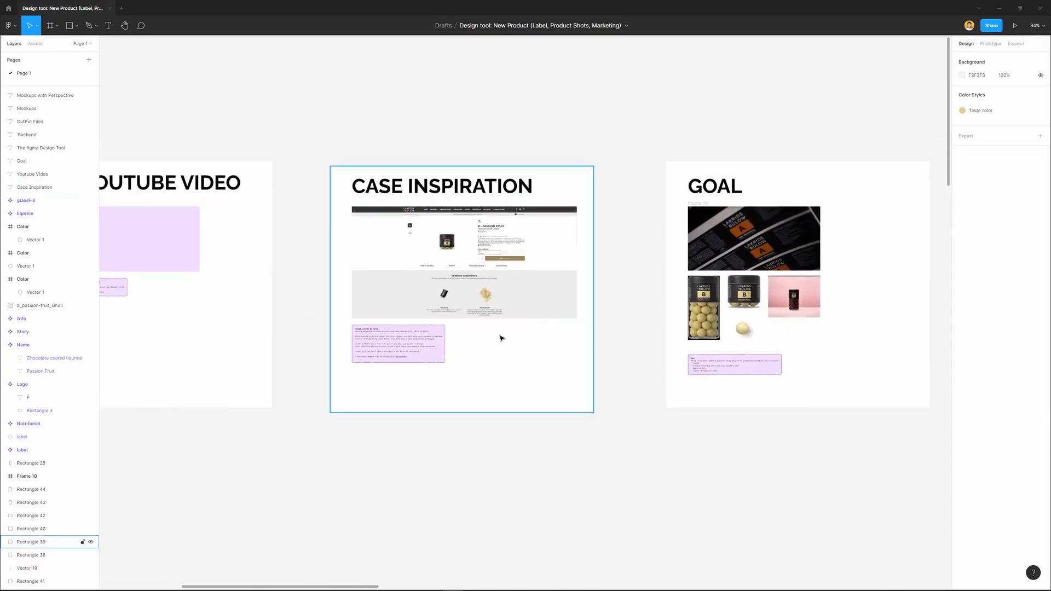
pyautogui.hscroll(5, 587, 250)
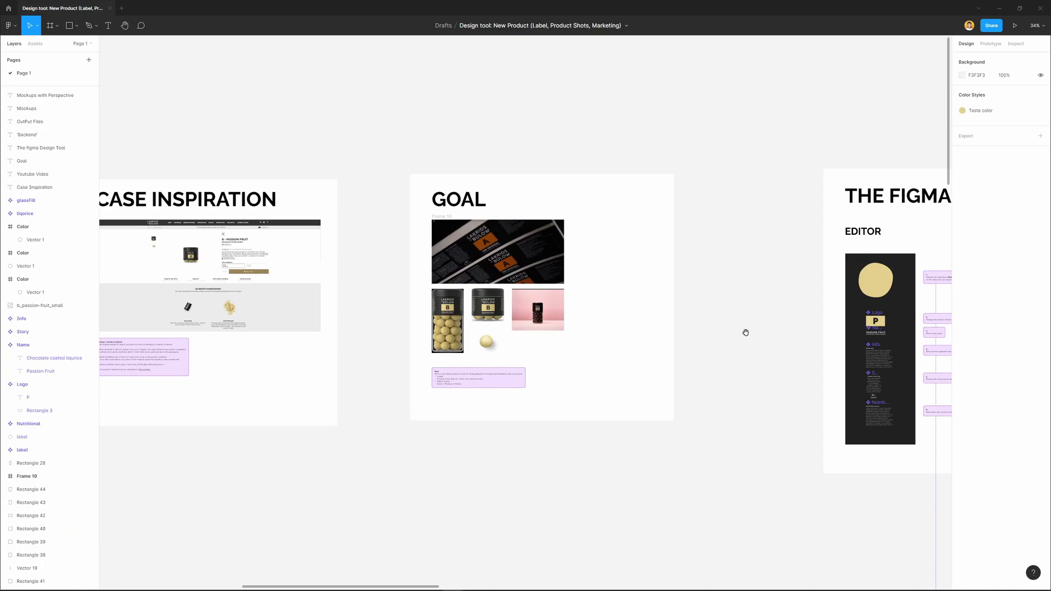
pyautogui.moveTo(746, 331); pyautogui.dragTo(423, 317)
pyautogui.hscroll(2, 685, 350)
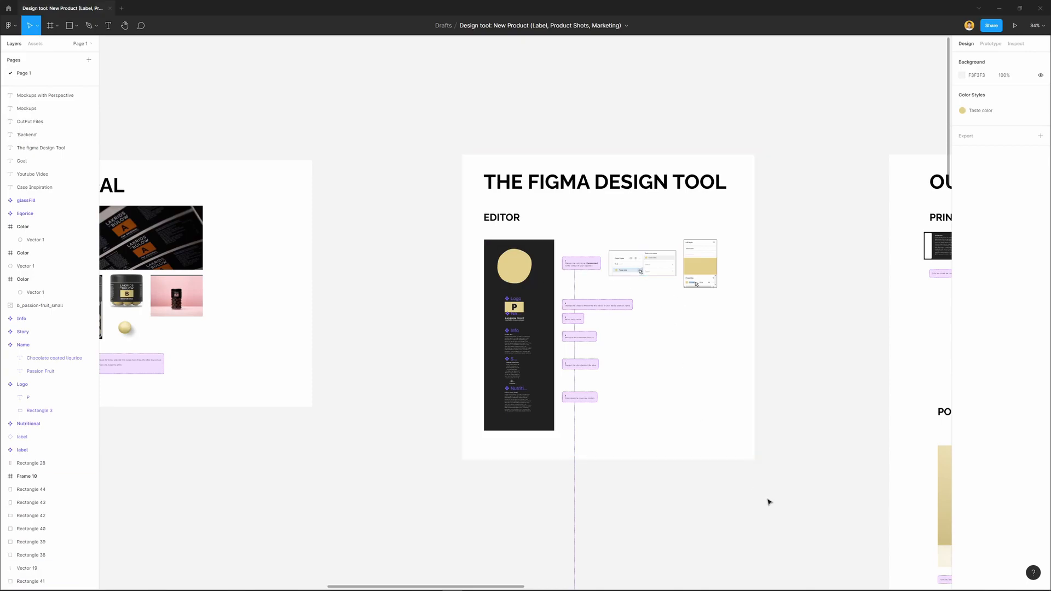
# Survey the remaining sections: 'Backend', Output Files, Mockups and Mockups with Perspective
pyautogui.scroll(-3, 767, 500)
pyautogui.hscroll(3, 767, 500)
pyautogui.scroll(-3, 692, 413)
pyautogui.scroll(-3, 691, 409)
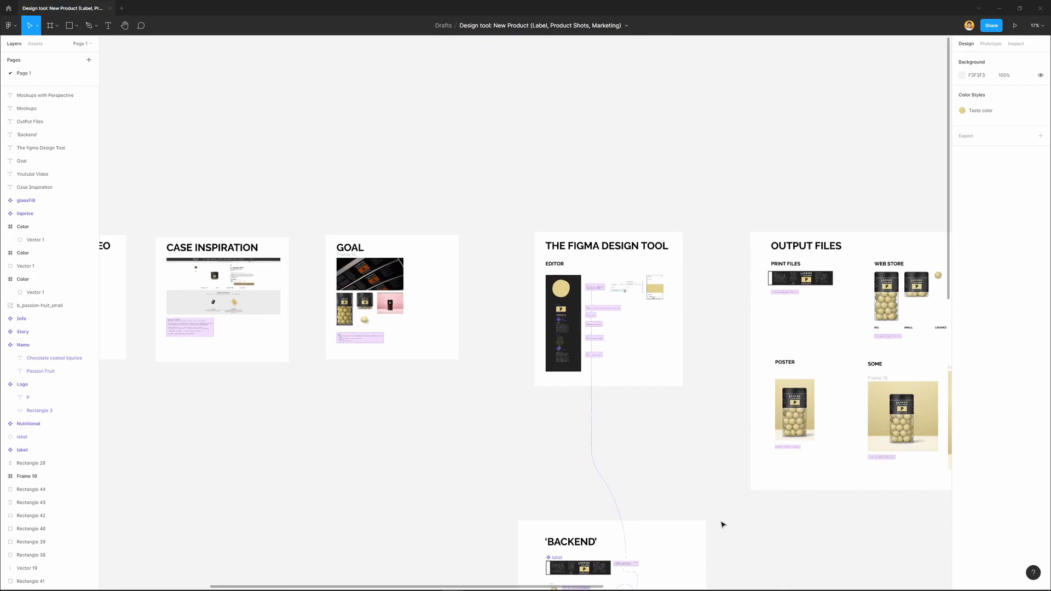
pyautogui.scroll(-6, 723, 525)
pyautogui.scroll(2, 595, 292)
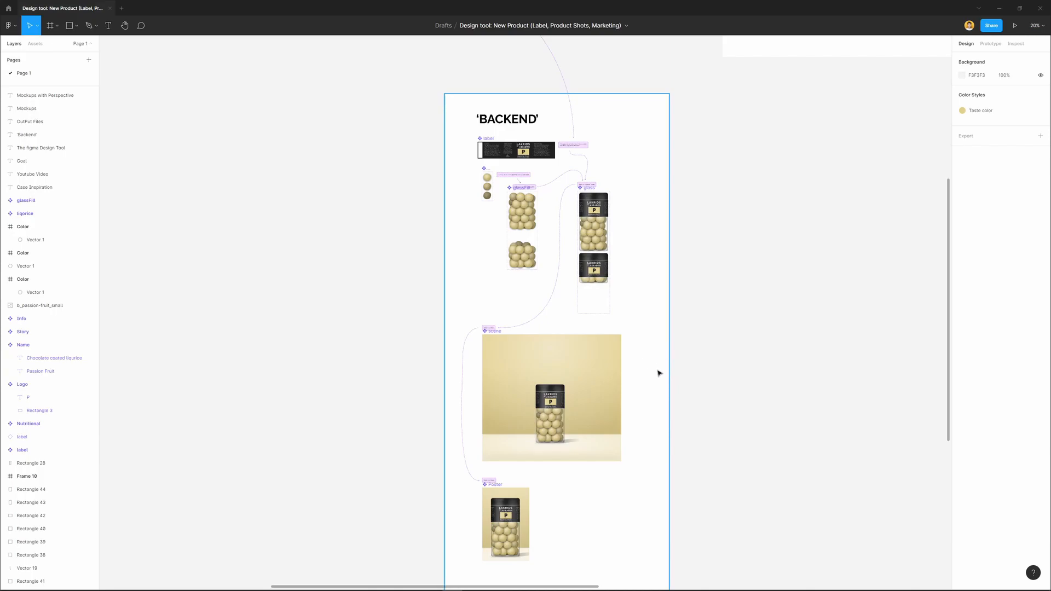
pyautogui.moveTo(788, 46); pyautogui.dragTo(388, 386)
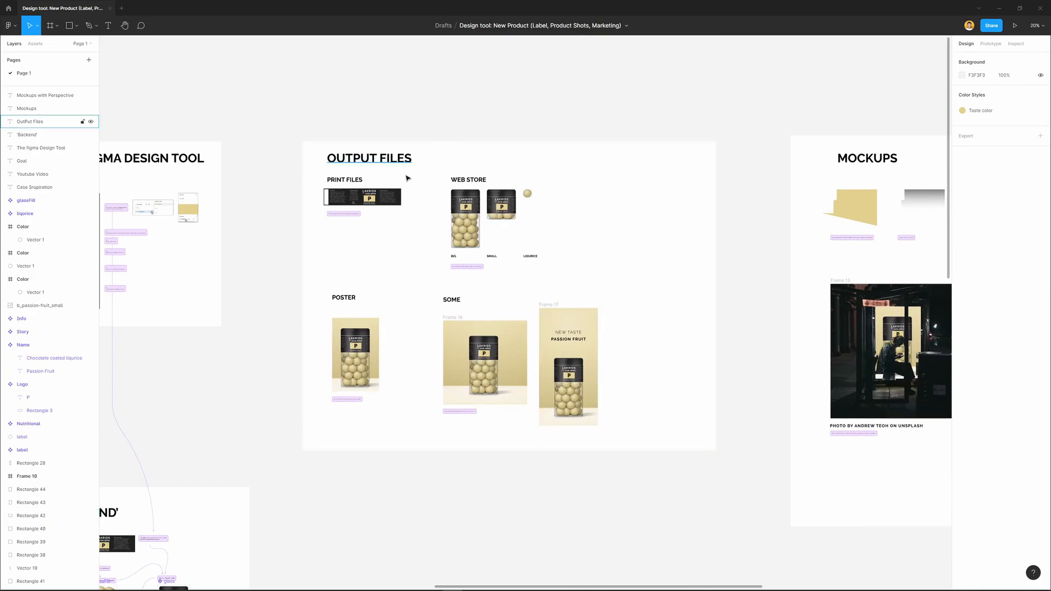
pyautogui.moveTo(701, 345); pyautogui.dragTo(236, 280)
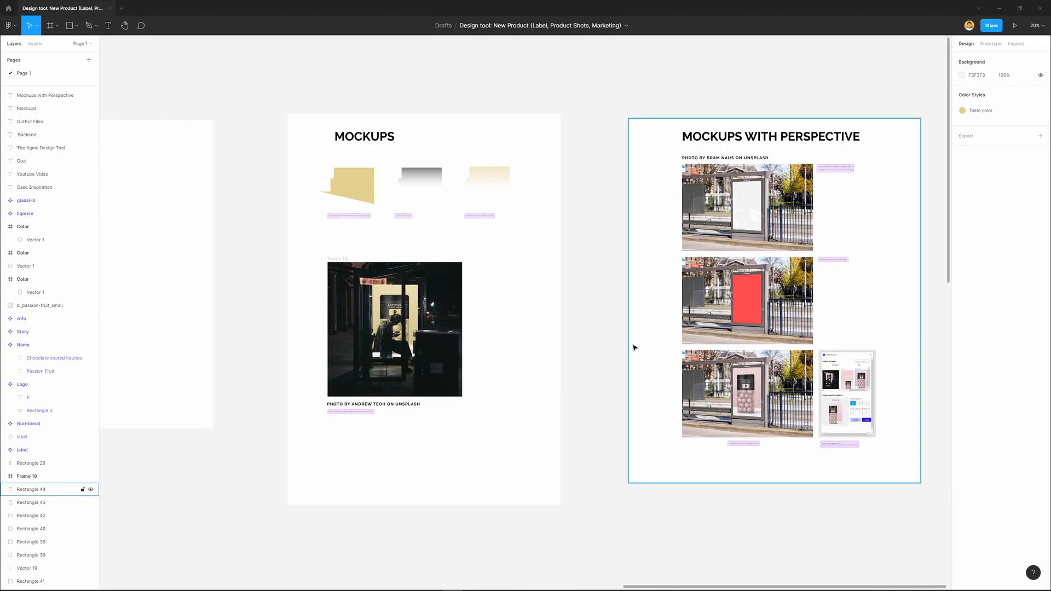
# Return to the Case Inspiration section and examine the Passion Fruit product page and its jar up close
pyautogui.hscroll(-15, 312, 263)
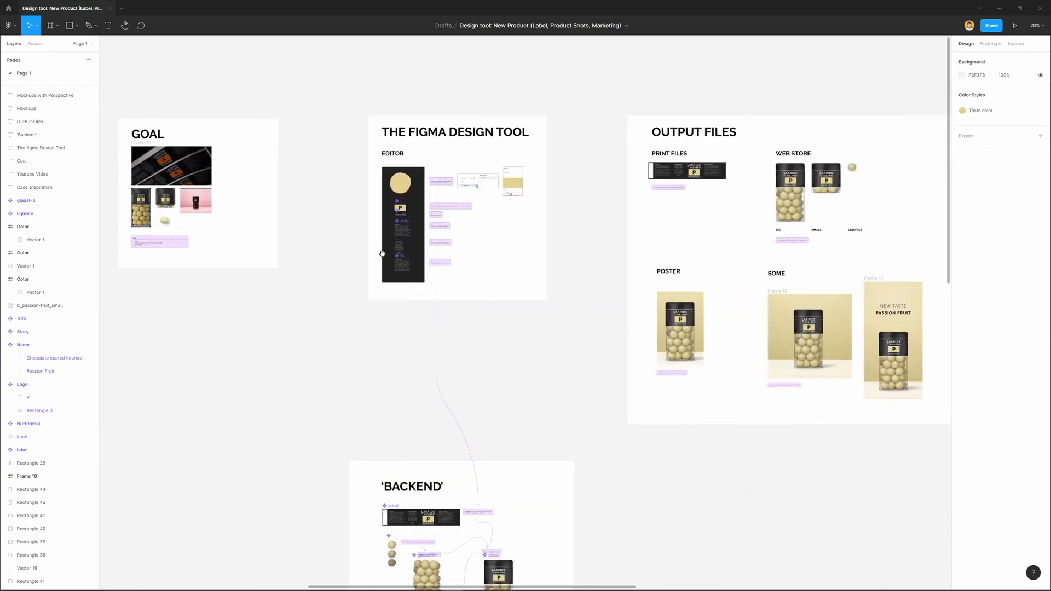
pyautogui.moveTo(382, 254); pyautogui.dragTo(651, 253)
pyautogui.moveTo(400, 252); pyautogui.dragTo(714, 257)
pyautogui.moveTo(538, 253); pyautogui.dragTo(530, 297)
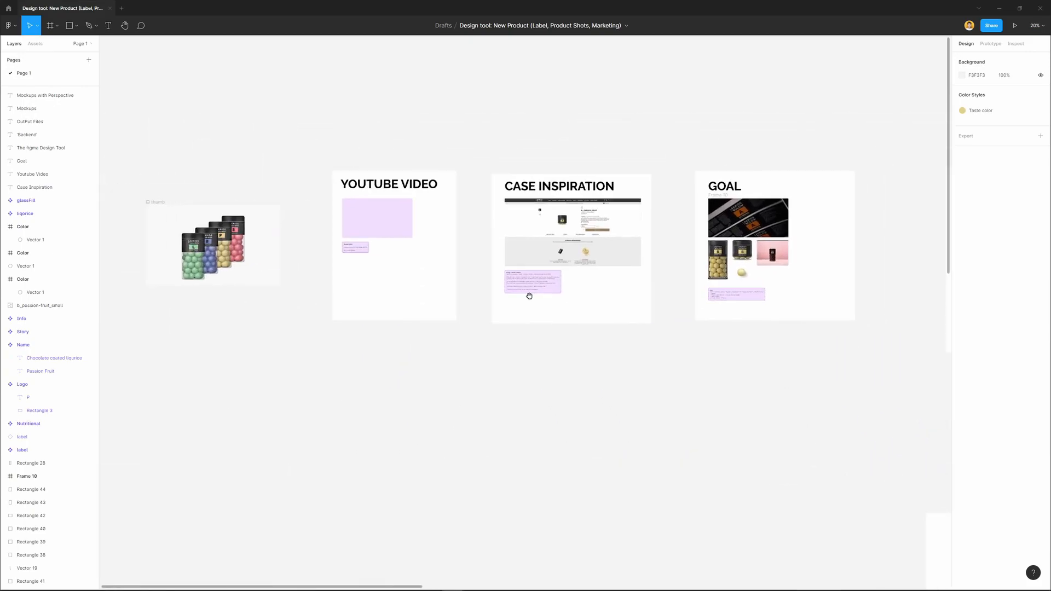
pyautogui.click(579, 271)
pyautogui.hotkey('shift', '2')
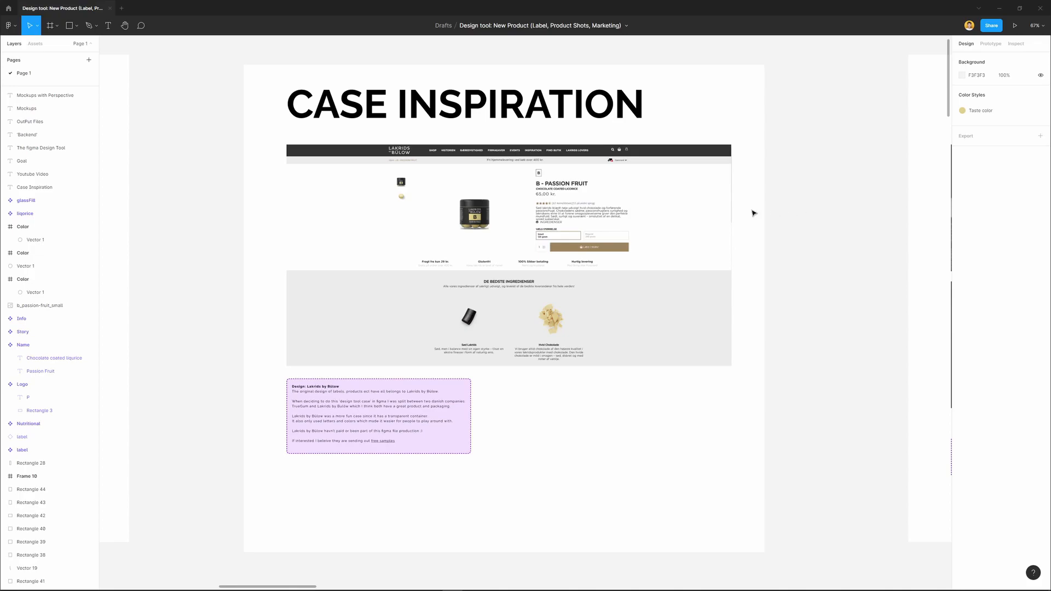
pyautogui.scroll(5, 479, 225)
pyautogui.scroll(8, 483, 301)
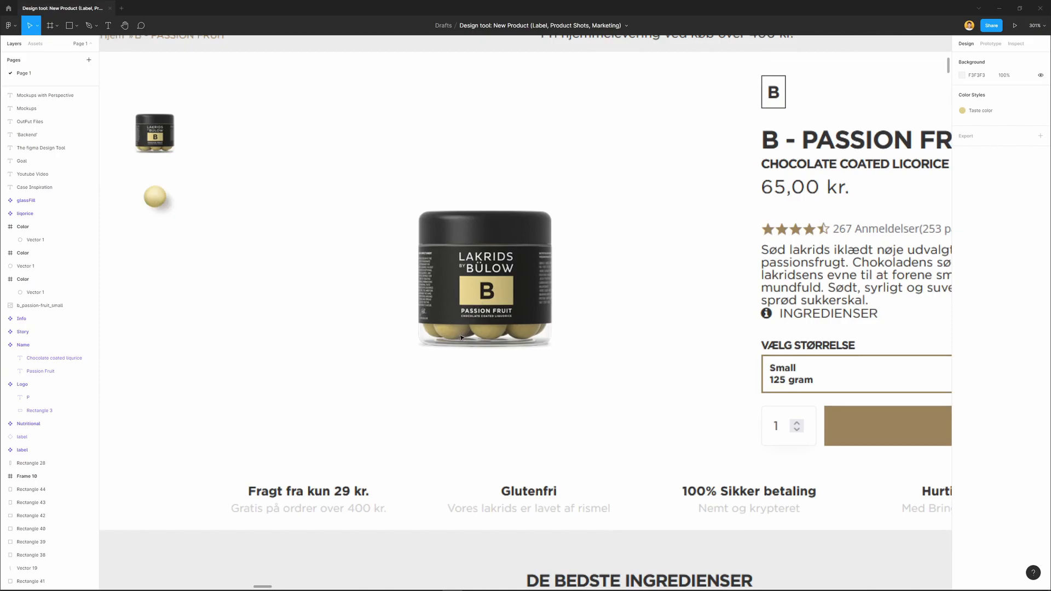
pyautogui.scroll(-1, 462, 337)
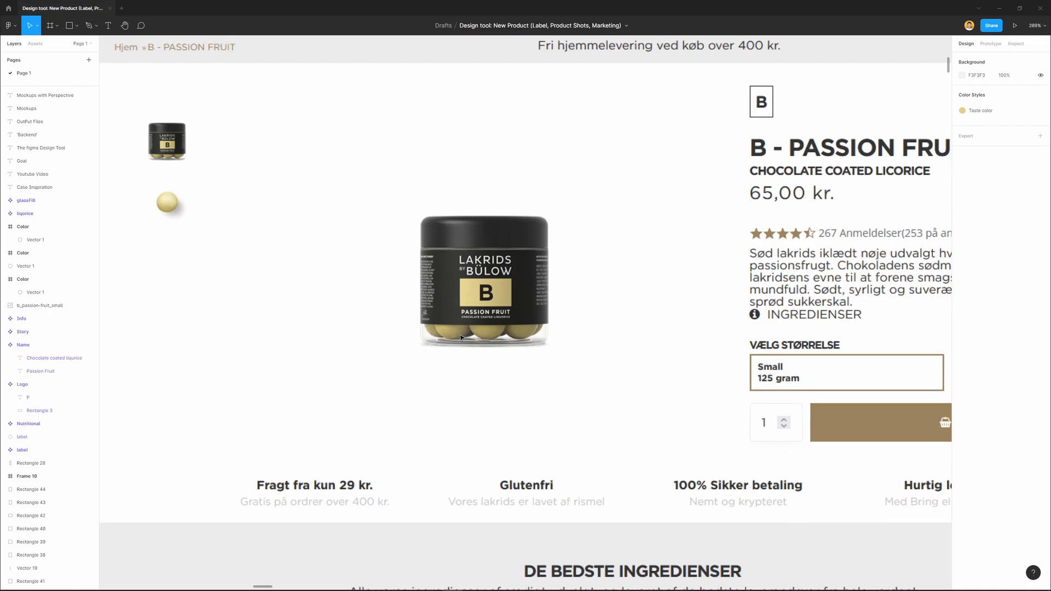
pyautogui.scroll(-6, 496, 375)
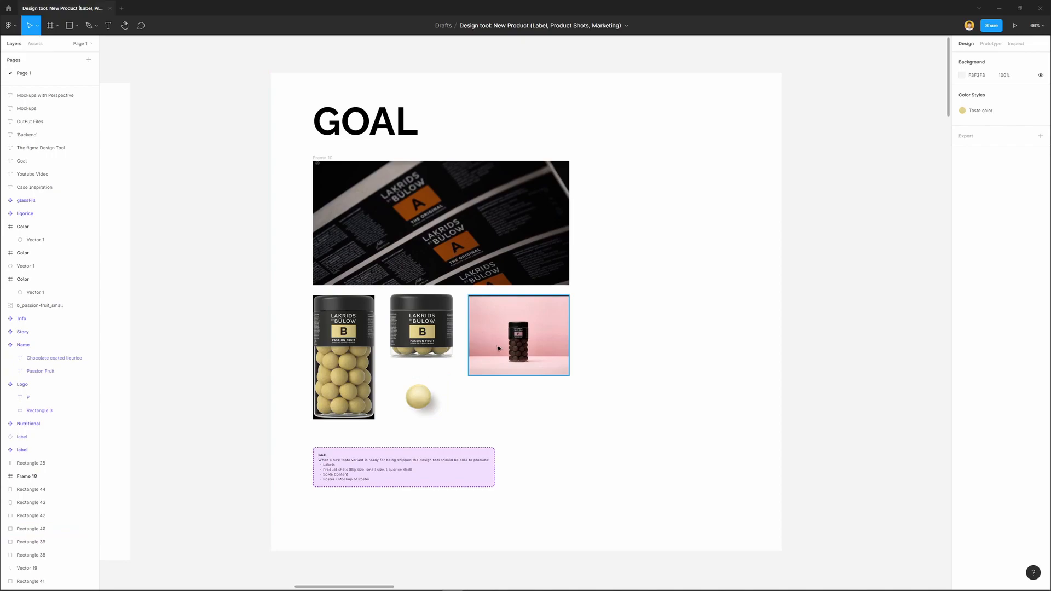
# Examine the Editor in The Figma Design Tool section, including its taste colour, logo, name, info, story and nutritional components and numbered notes
pyautogui.scroll(3, 519, 359)
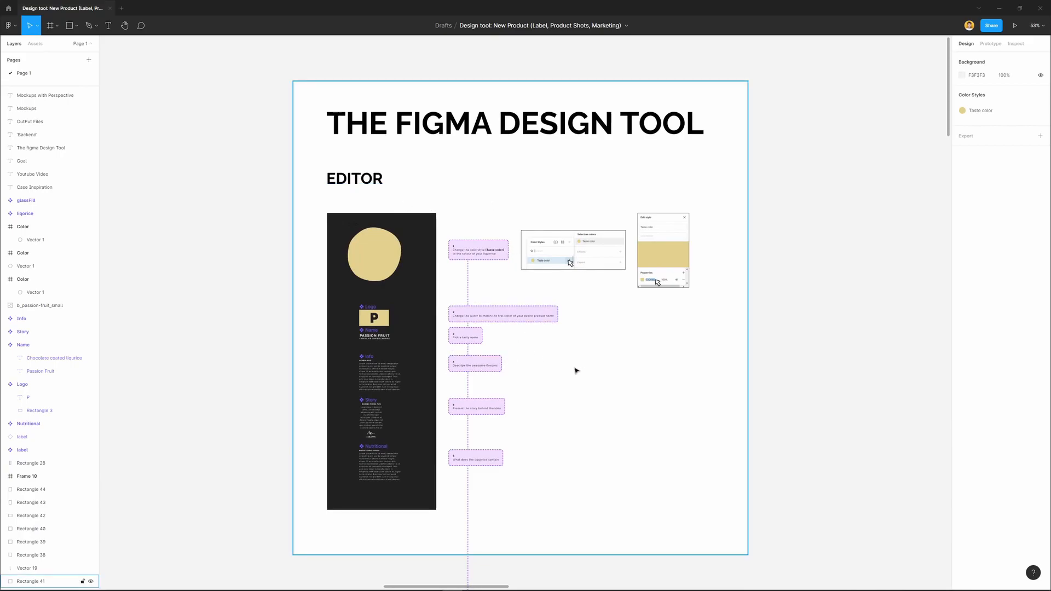
pyautogui.scroll(2, 538, 390)
pyautogui.scroll(5, 342, 228)
pyautogui.hscroll(-5, 351, 109)
pyautogui.scroll(-1, 351, 109)
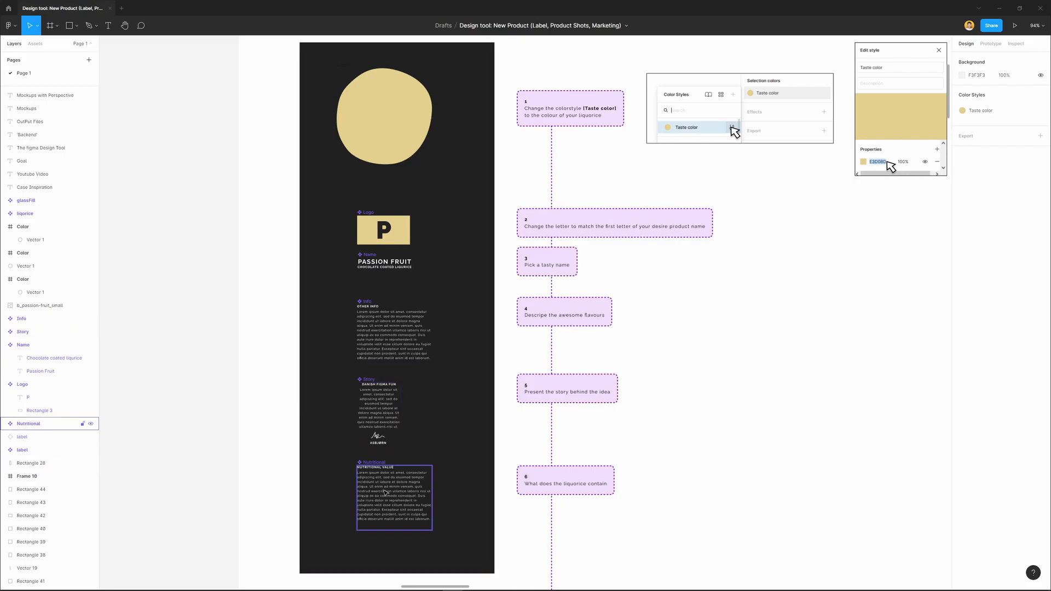
pyautogui.scroll(-5, 385, 492)
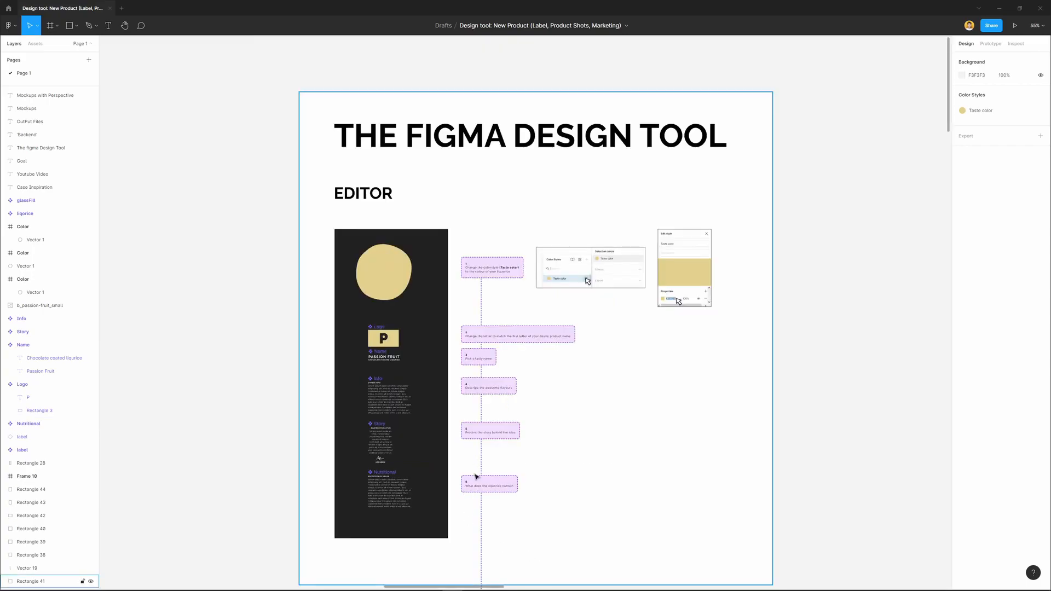
pyautogui.scroll(-3, 508, 520)
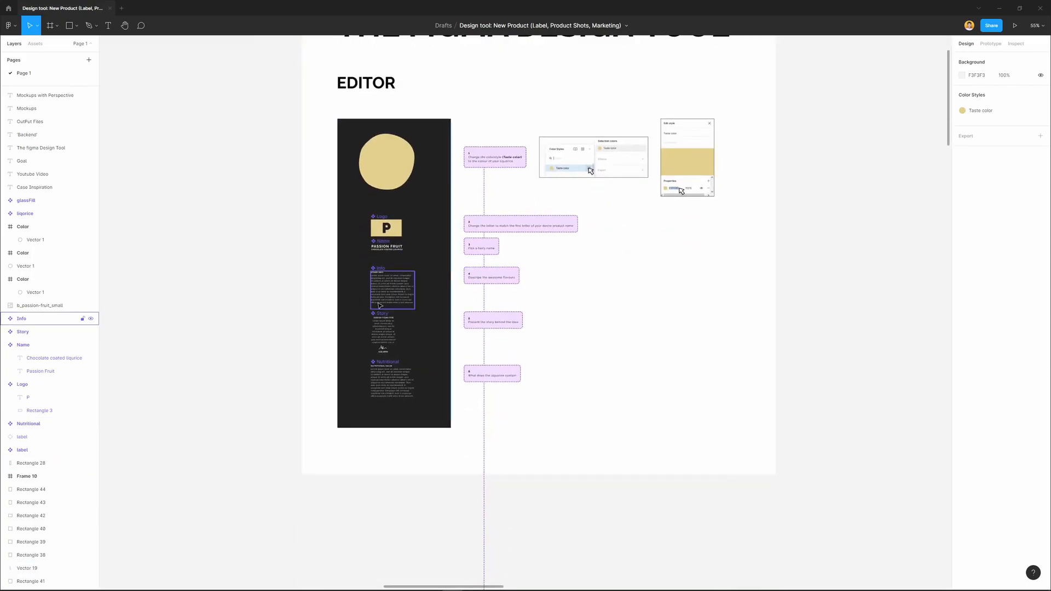
# Examine the 'Backend' section, following the connectors from the label and liquorice components through glassFill and glass to the scene and poster
pyautogui.scroll(-5, 516, 265)
pyautogui.scroll(-3, 684, 389)
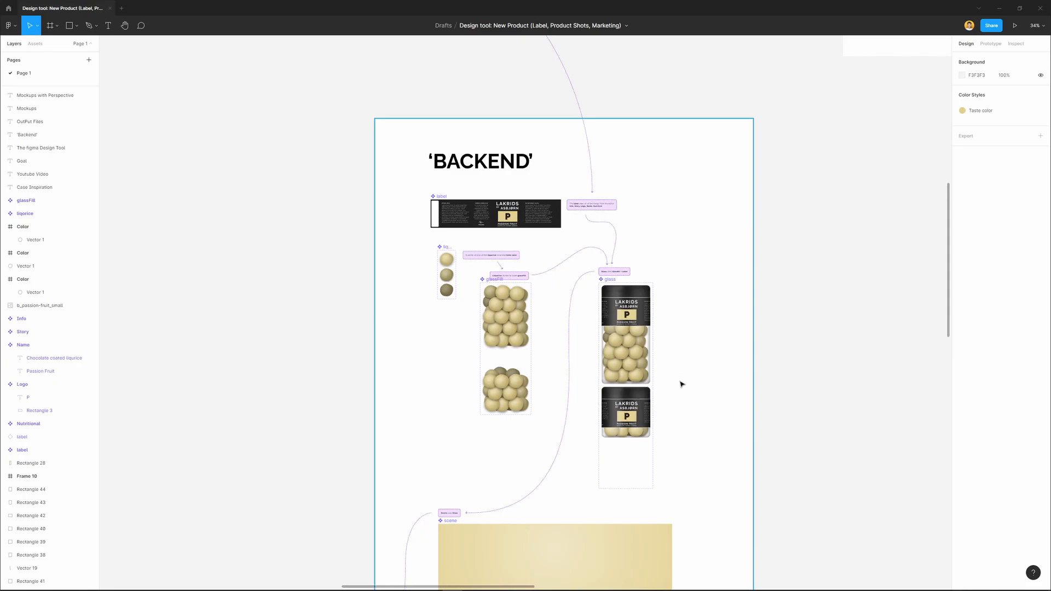
pyautogui.scroll(5, 473, 239)
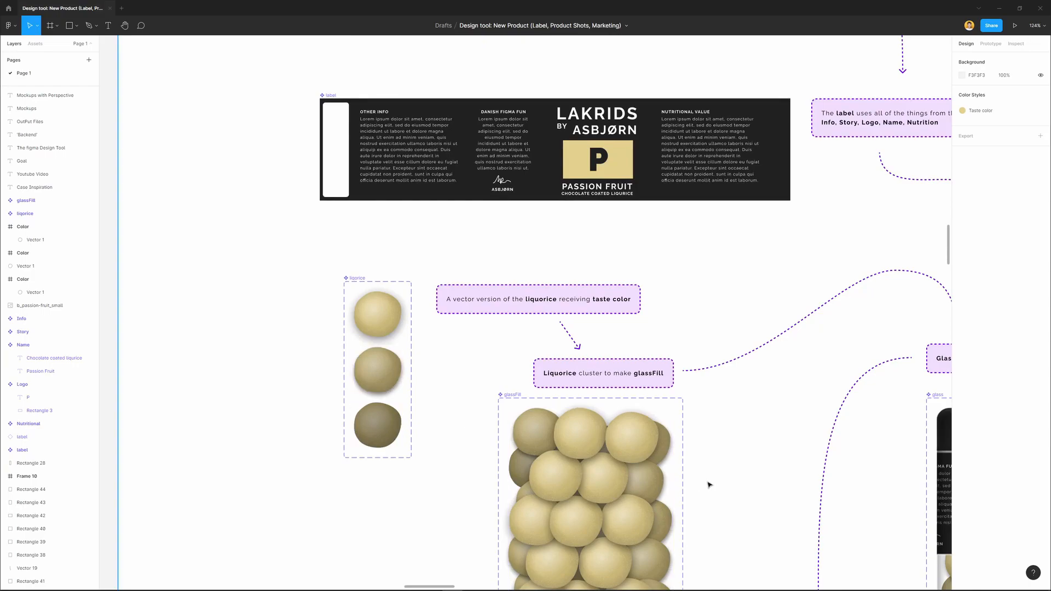
pyautogui.moveTo(708, 482); pyautogui.dragTo(666, 382)
pyautogui.scroll(-6, 613, 421)
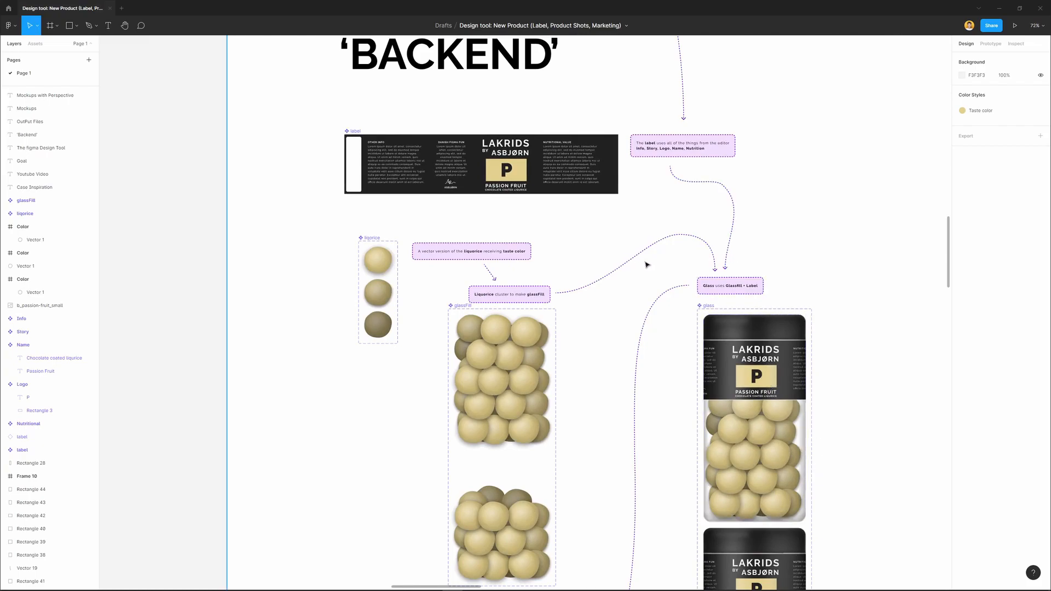
pyautogui.scroll(-1, 657, 279)
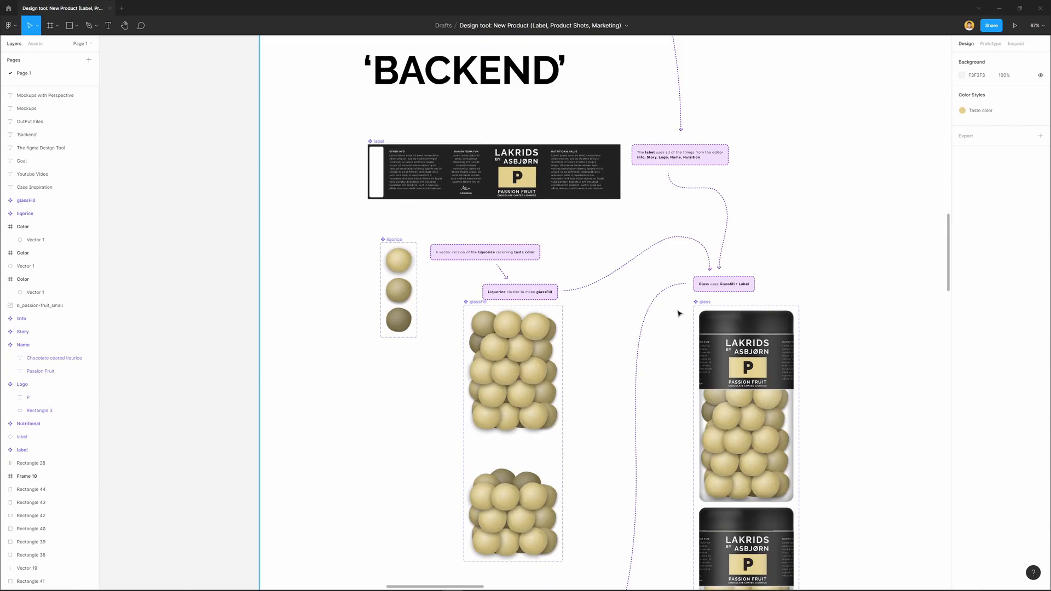
pyautogui.scroll(-3, 719, 418)
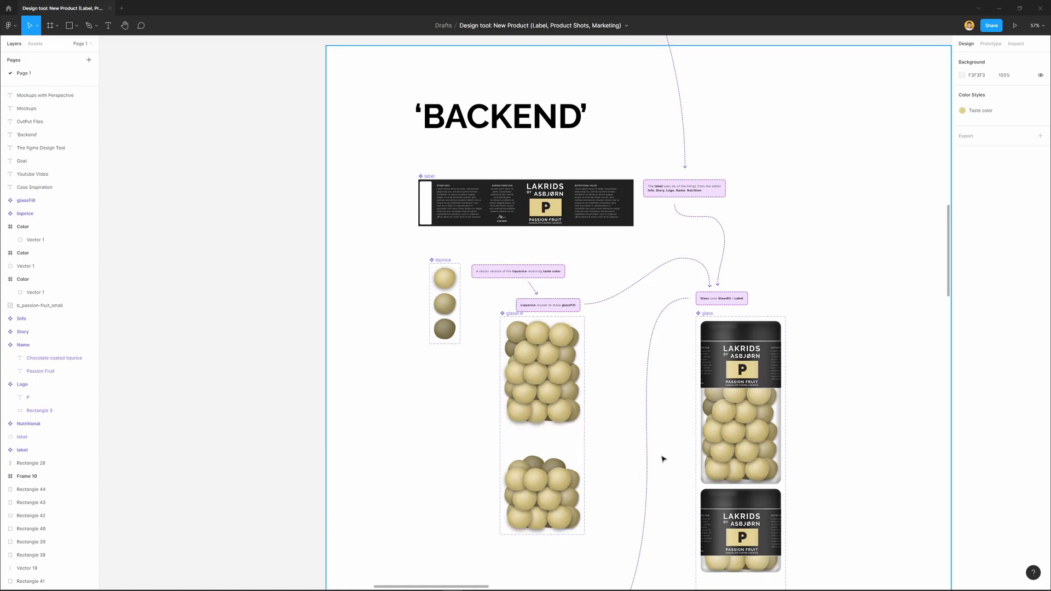
pyautogui.moveTo(710, 537); pyautogui.dragTo(604, 245)
pyautogui.scroll(3, 603, 368)
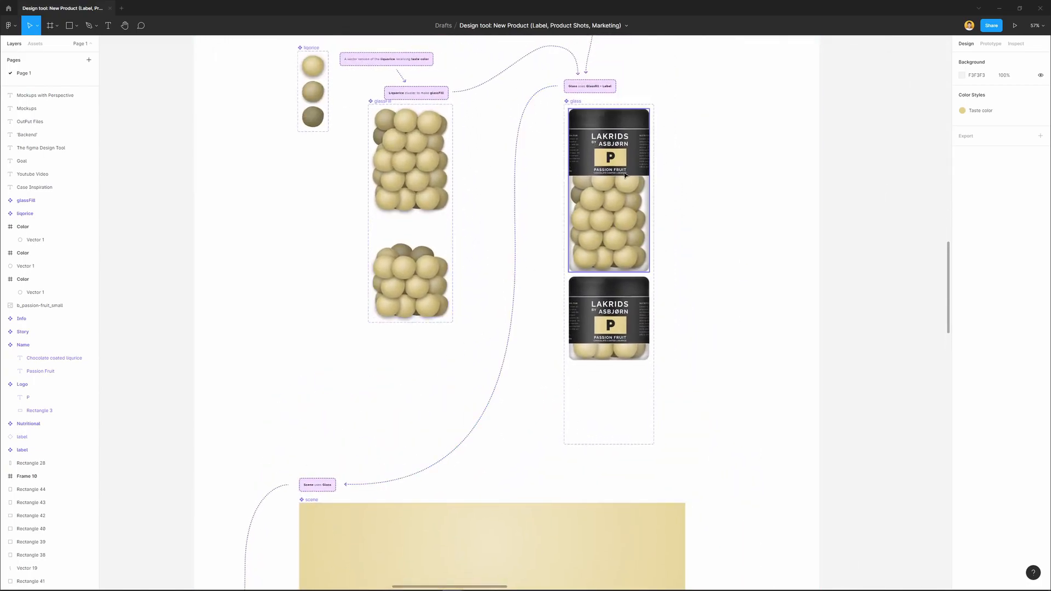
pyautogui.moveTo(537, 397); pyautogui.dragTo(509, 54)
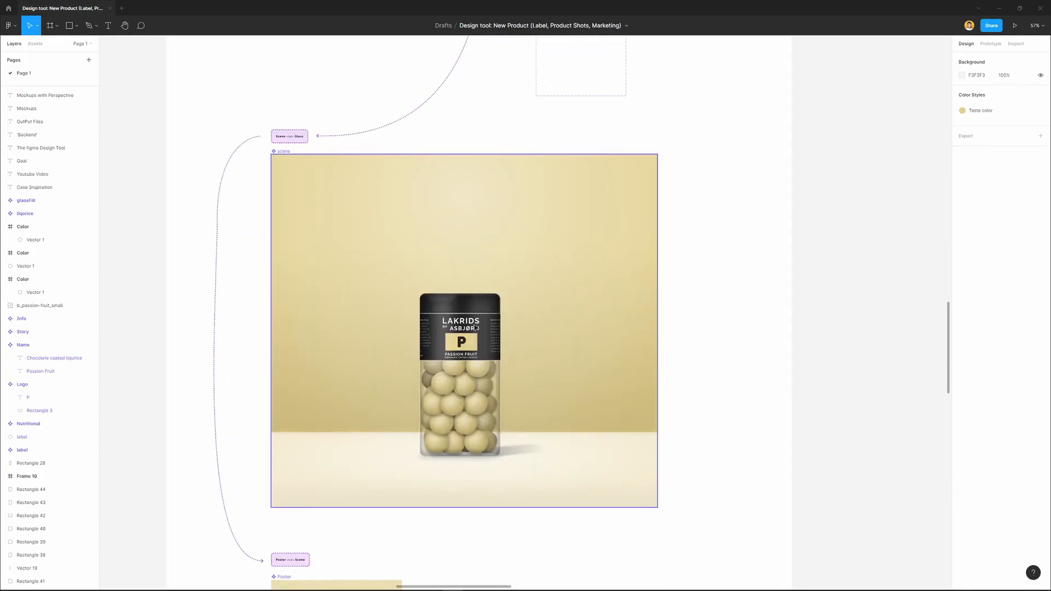
pyautogui.scroll(-3, 535, 401)
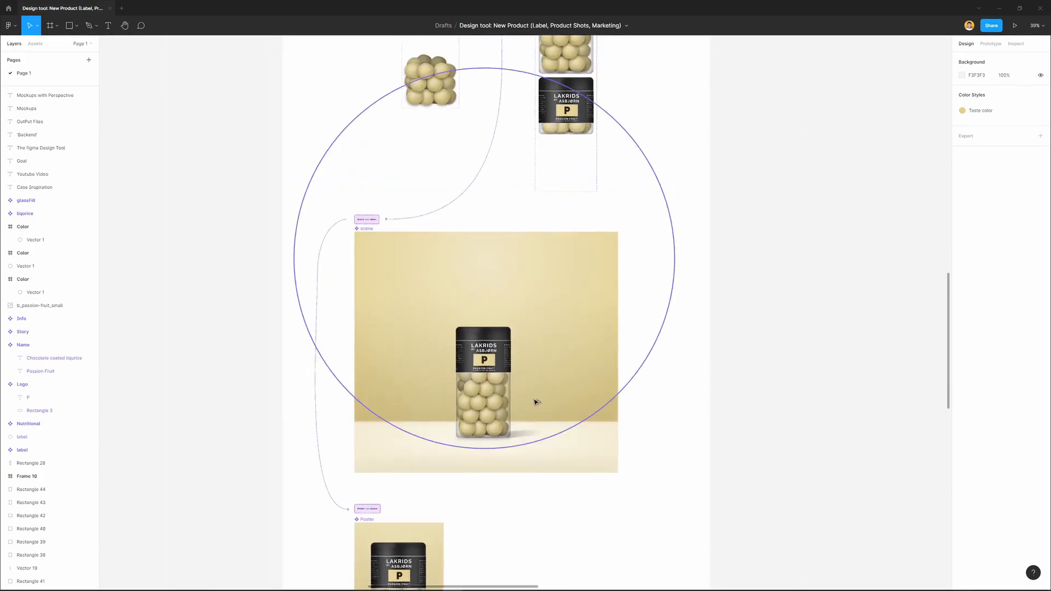
pyautogui.scroll(-5, 547, 368)
pyautogui.scroll(-2, 550, 328)
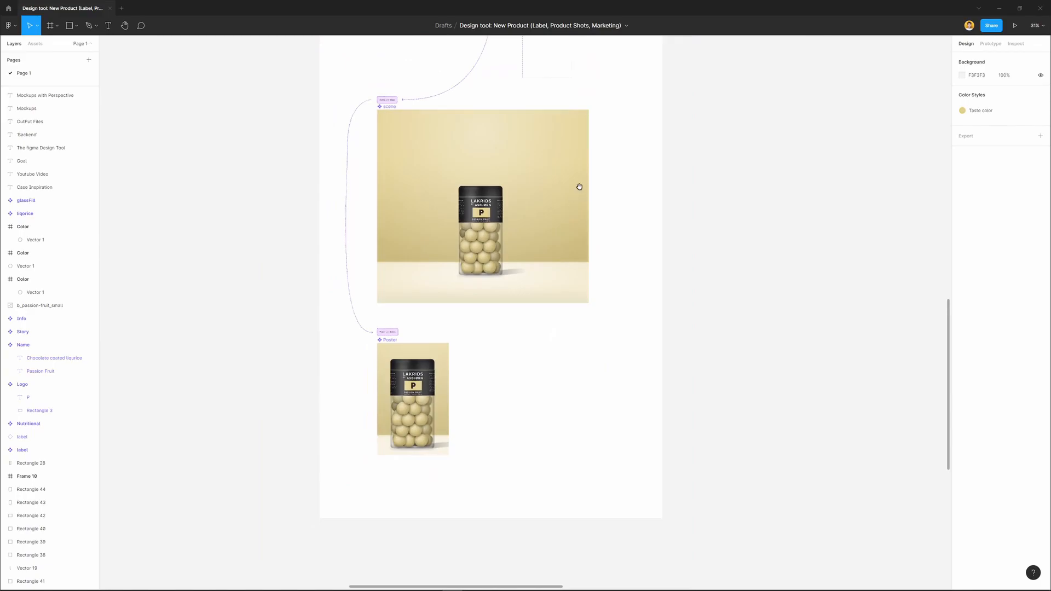
# Examine the Output Files section, covering the print label, the web store product shots, and the poster and SoMe images
pyautogui.scroll(5, 580, 186)
pyautogui.moveTo(750, 154); pyautogui.dragTo(394, 460)
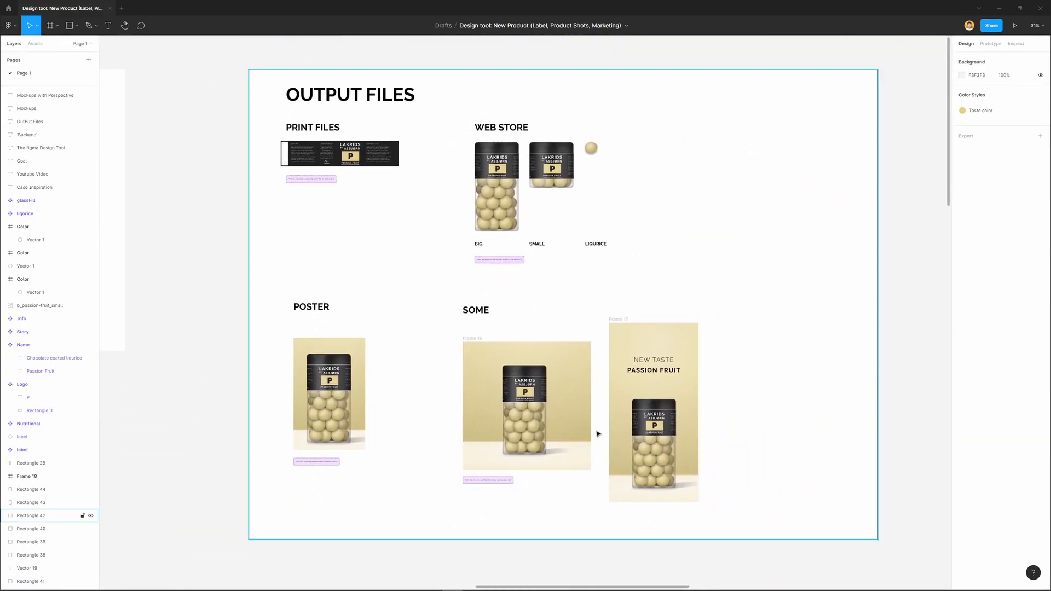
pyautogui.scroll(3, 526, 339)
pyautogui.keyDown('ctrl'); pyautogui.scroll(10, 460, 322); pyautogui.keyUp('ctrl')
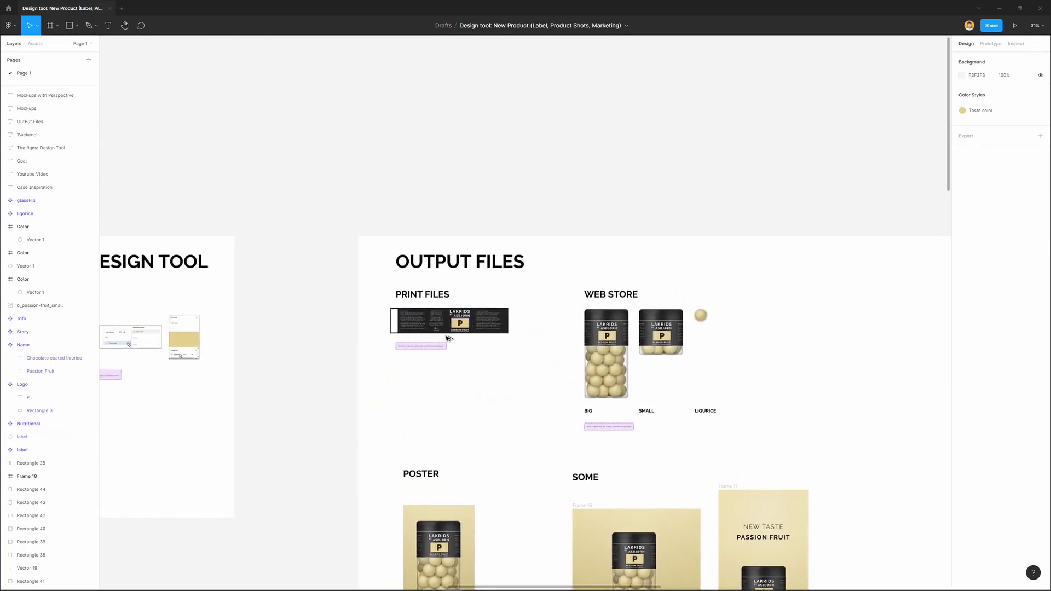
pyautogui.scroll(3, 462, 268)
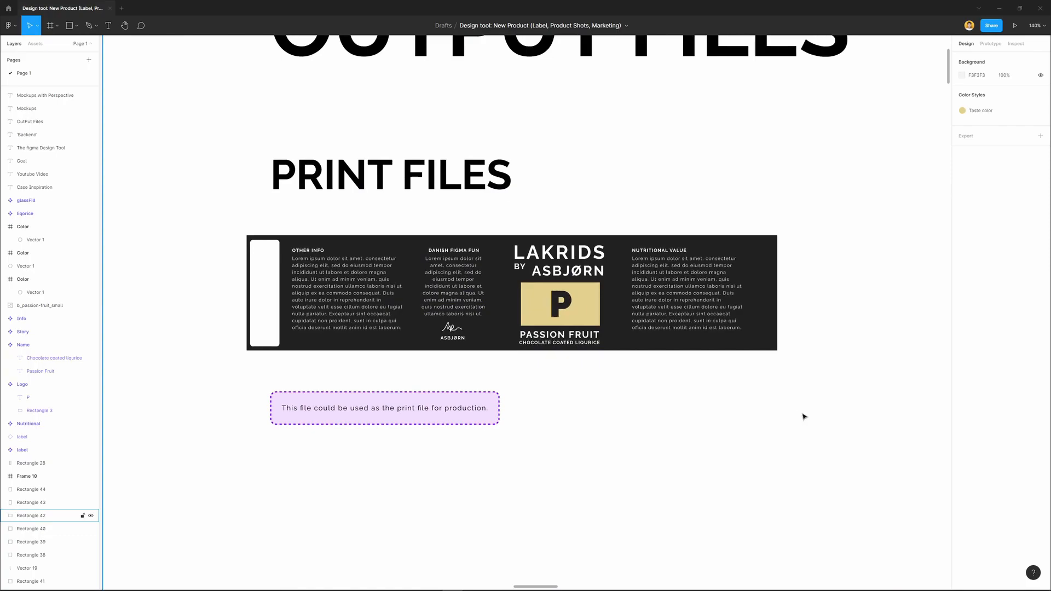
pyautogui.moveTo(802, 415); pyautogui.dragTo(351, 344)
pyautogui.moveTo(586, 366); pyautogui.dragTo(375, 329)
pyautogui.scroll(-3, 500, 376)
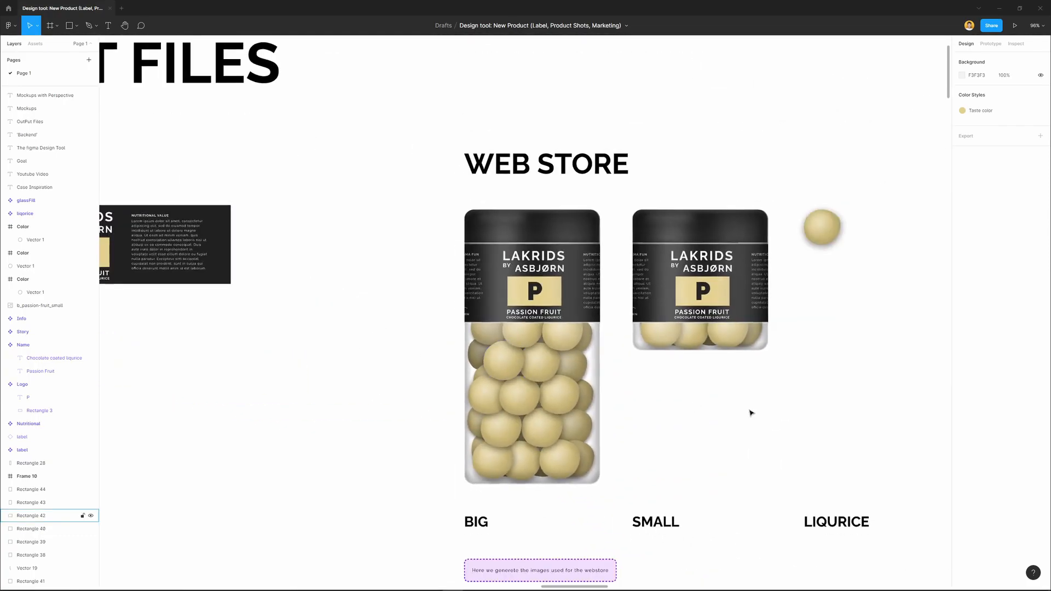
pyautogui.moveTo(766, 414); pyautogui.dragTo(593, 362)
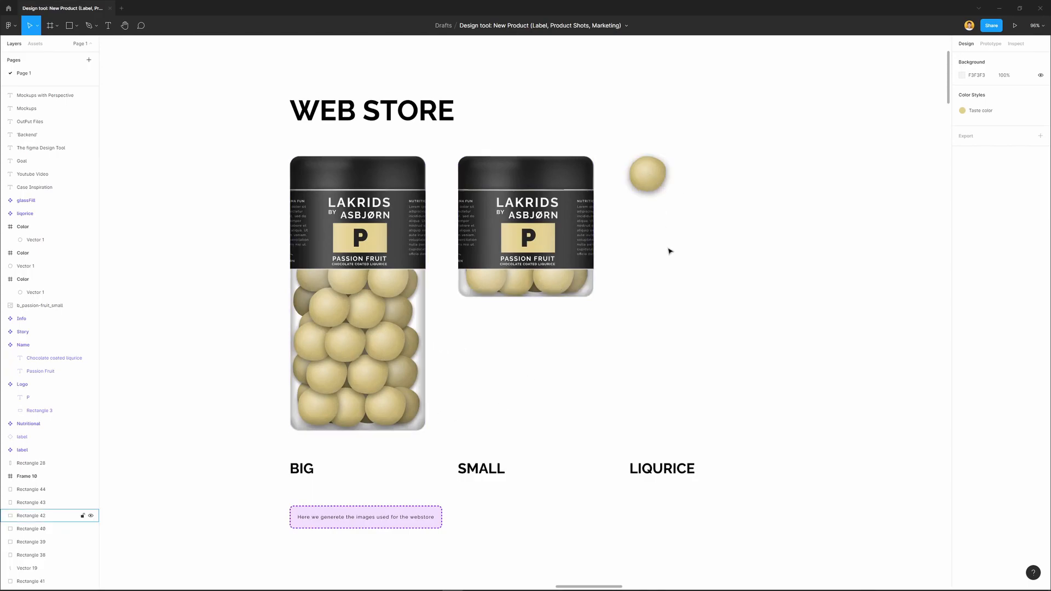
pyautogui.scroll(-5, 702, 409)
pyautogui.moveTo(642, 482); pyautogui.dragTo(609, 234)
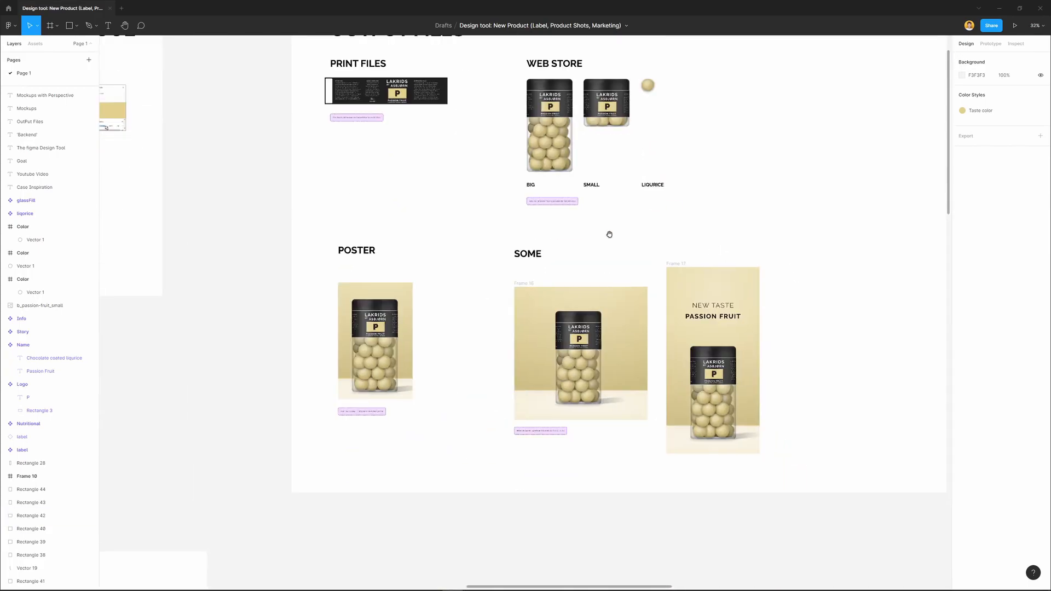
# Examine the poster and the square and tall SoMe images up close, including the notes on formats
pyautogui.scroll(4, 339, 381)
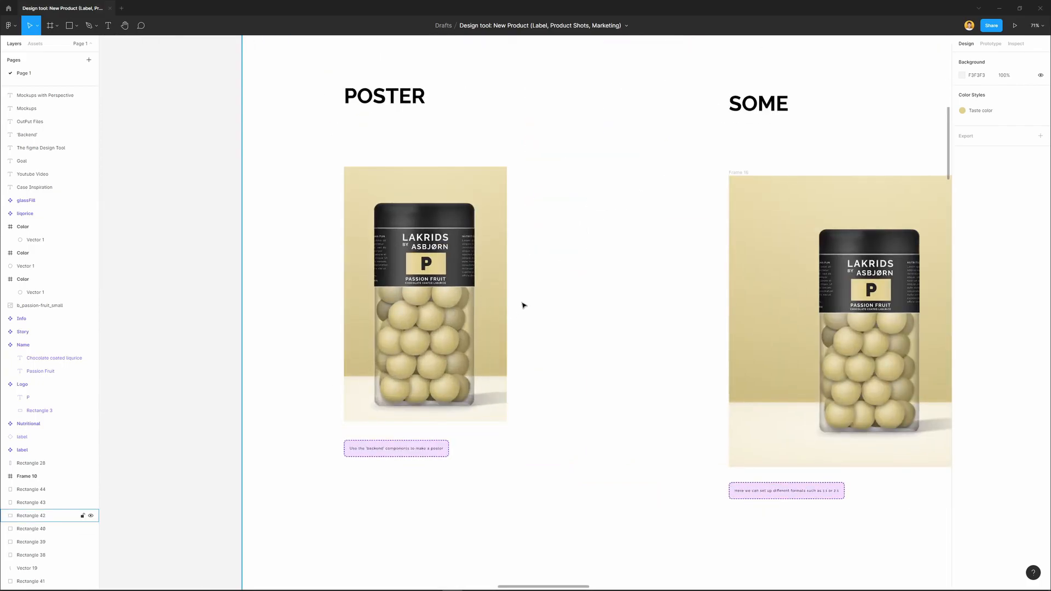
pyautogui.moveTo(696, 393); pyautogui.dragTo(338, 343)
pyautogui.hscroll(1, 562, 265)
pyautogui.scroll(1, 562, 265)
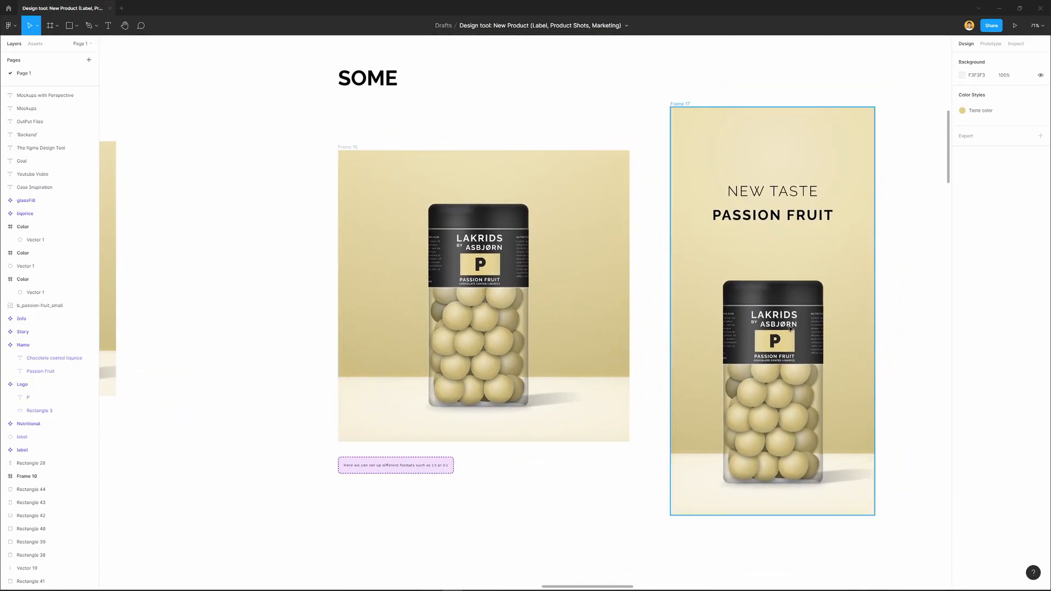
pyautogui.scroll(-3, 608, 310)
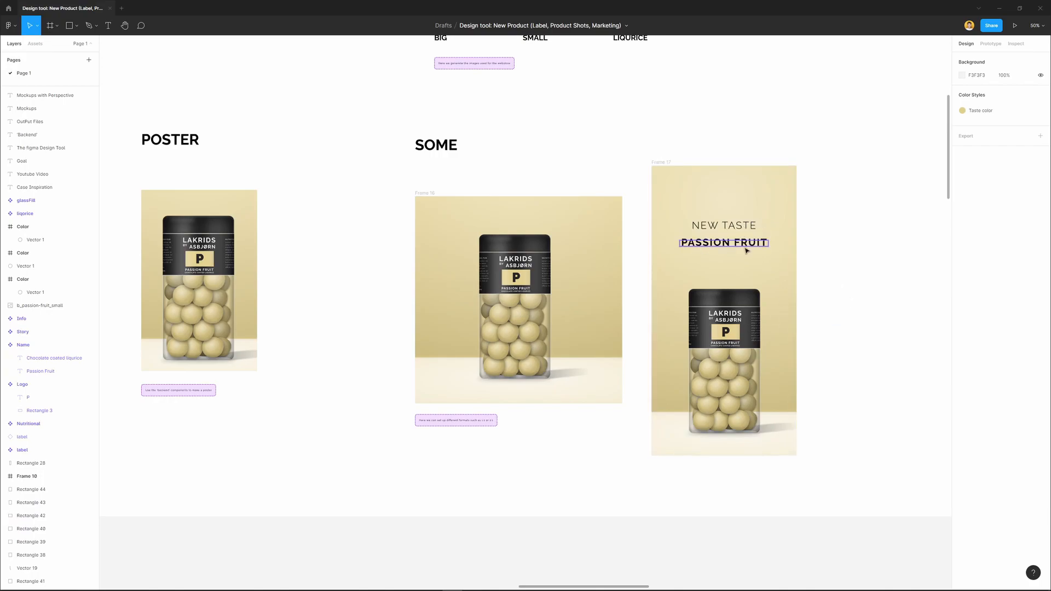
pyautogui.scroll(-5, 740, 250)
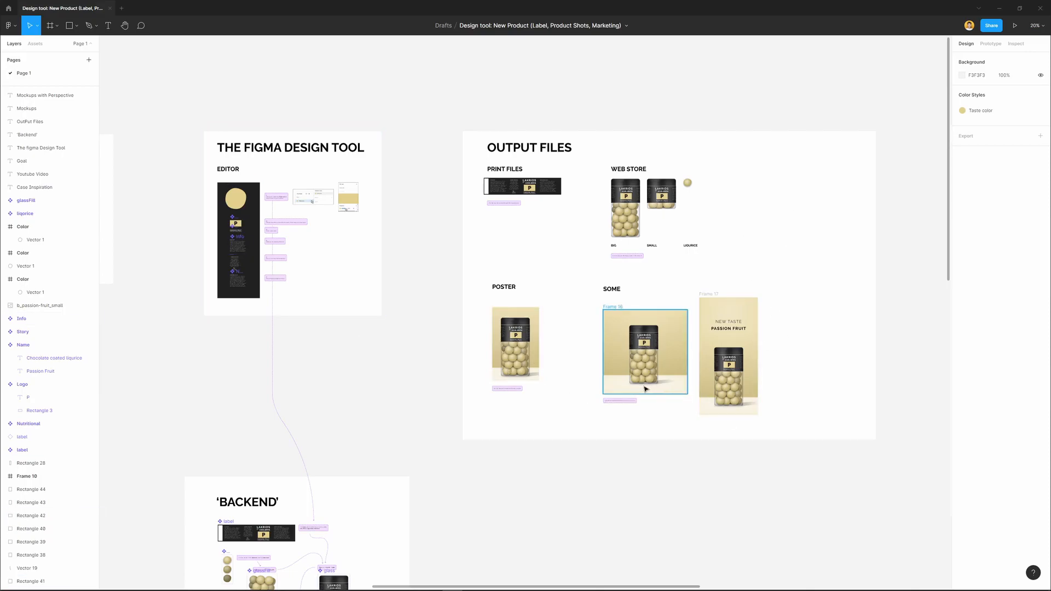
# Change the product name in the Editor's Name component to "Summer taste"
pyautogui.moveTo(403, 301); pyautogui.dragTo(672, 425)
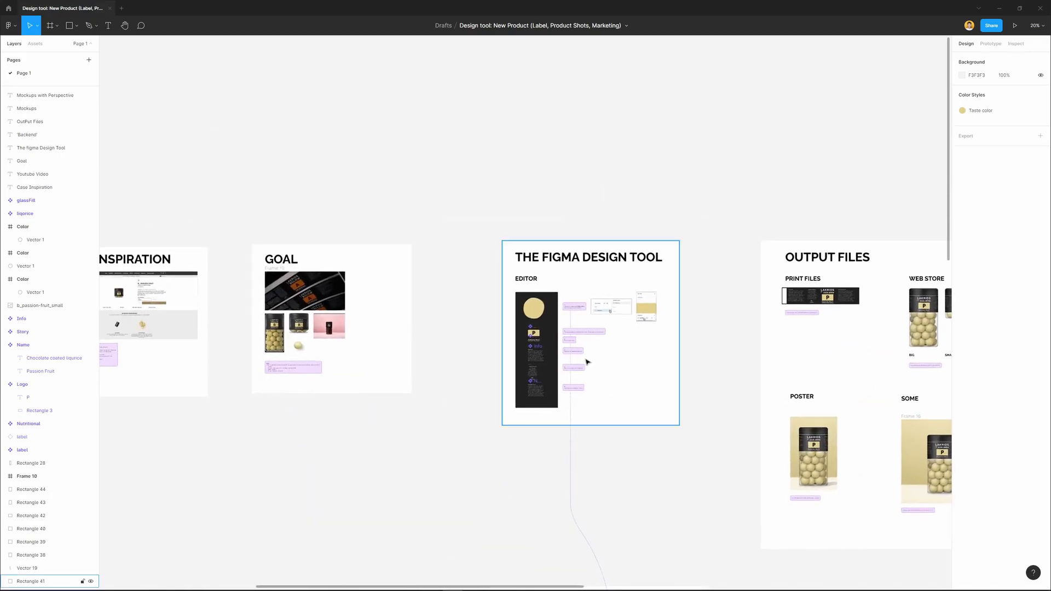
pyautogui.keyDown('ctrl'); pyautogui.scroll(10, 587, 361); pyautogui.keyUp('ctrl')
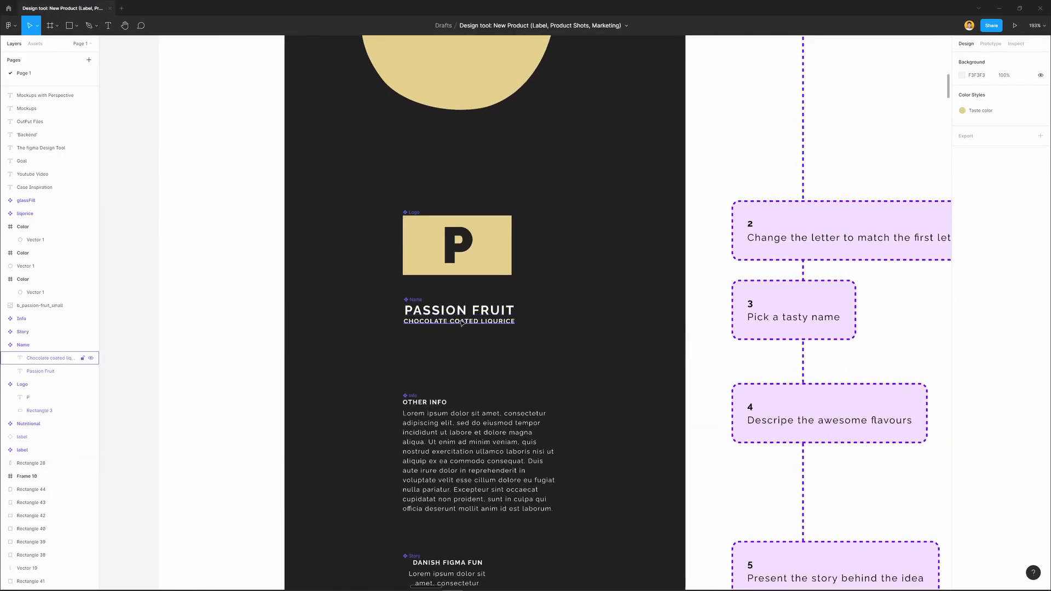
pyautogui.scroll(3, 462, 323)
pyautogui.hscroll(-3, 461, 323)
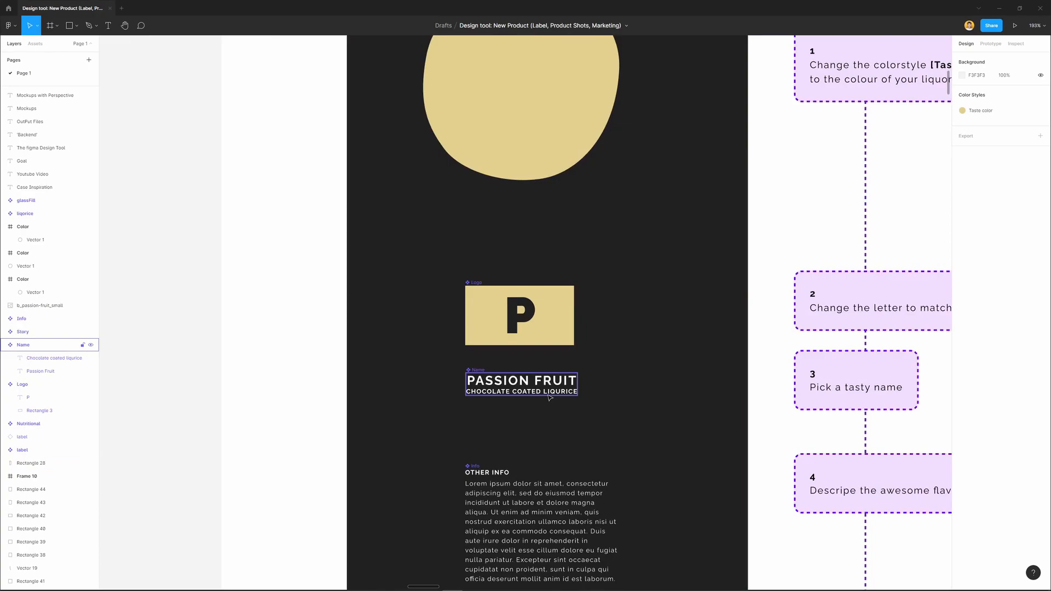
pyautogui.doubleClick(539, 386)
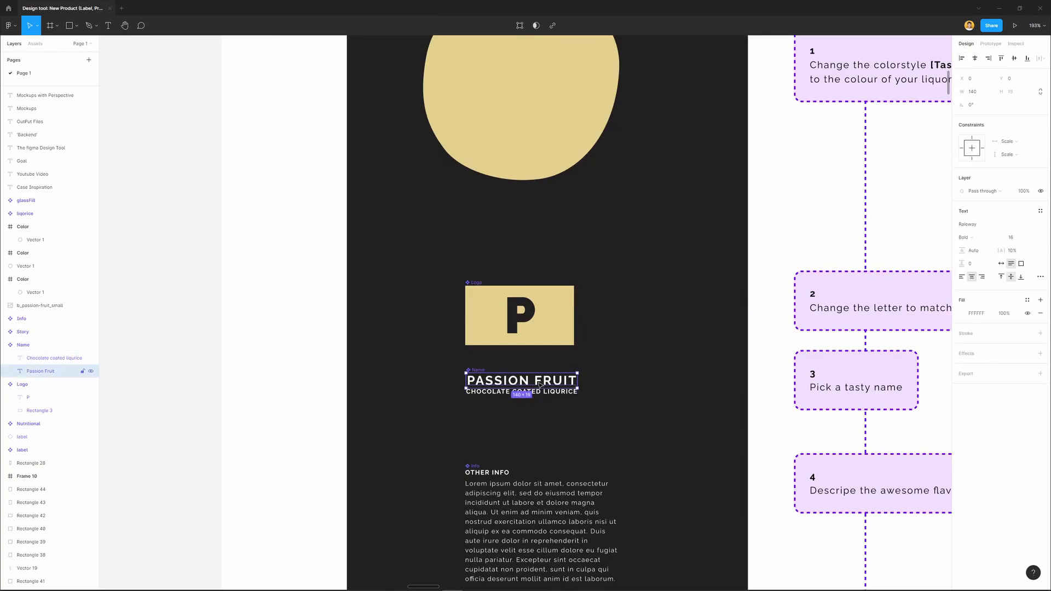
pyautogui.doubleClick(540, 386)
pyautogui.moveTo(577, 380); pyautogui.dragTo(444, 379)
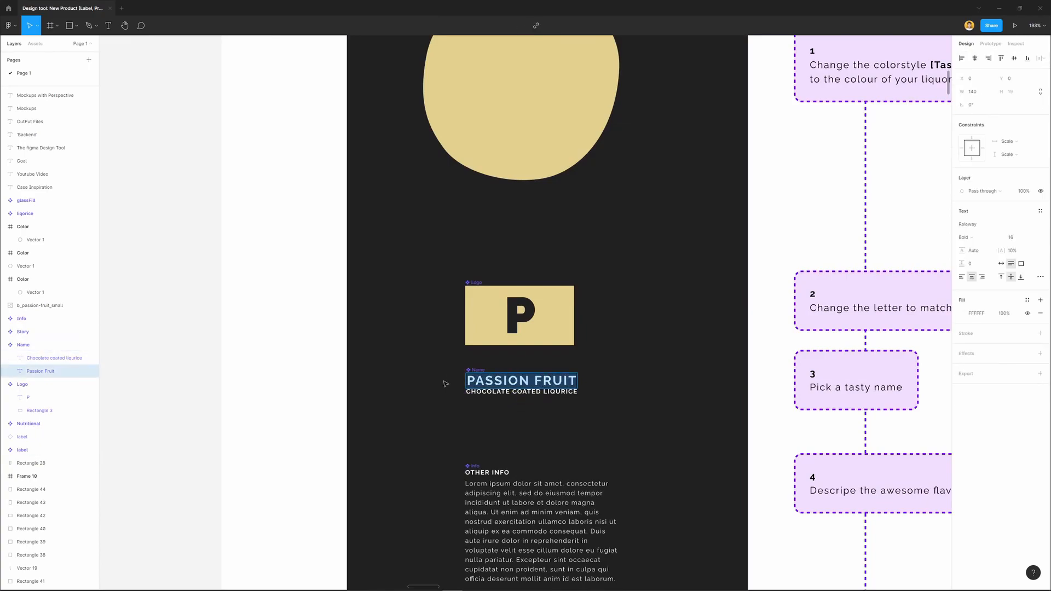
pyautogui.write('Summer t')
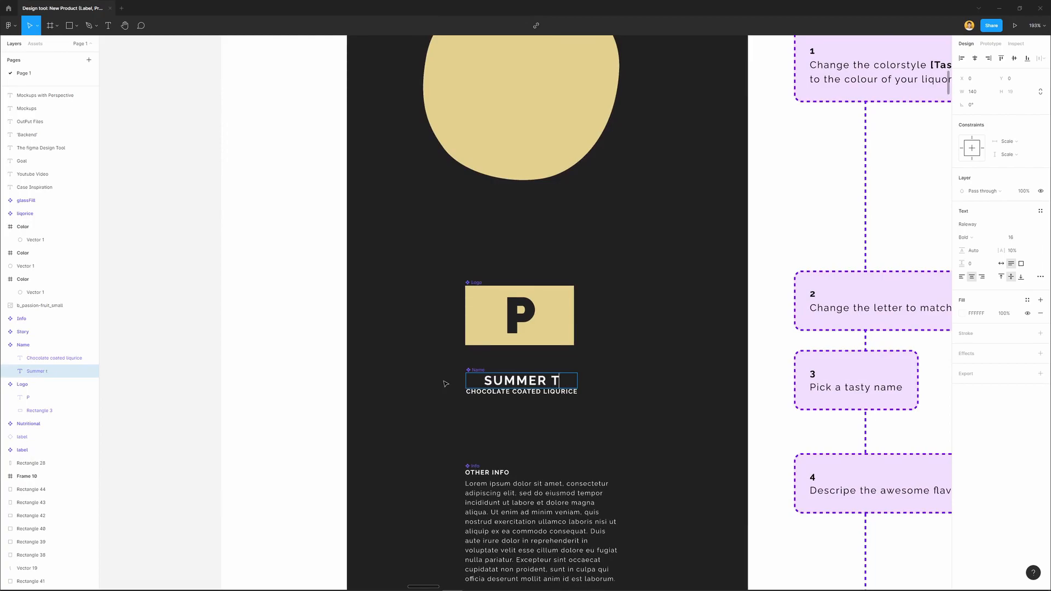
pyautogui.write('aste')
pyautogui.press('Escape')
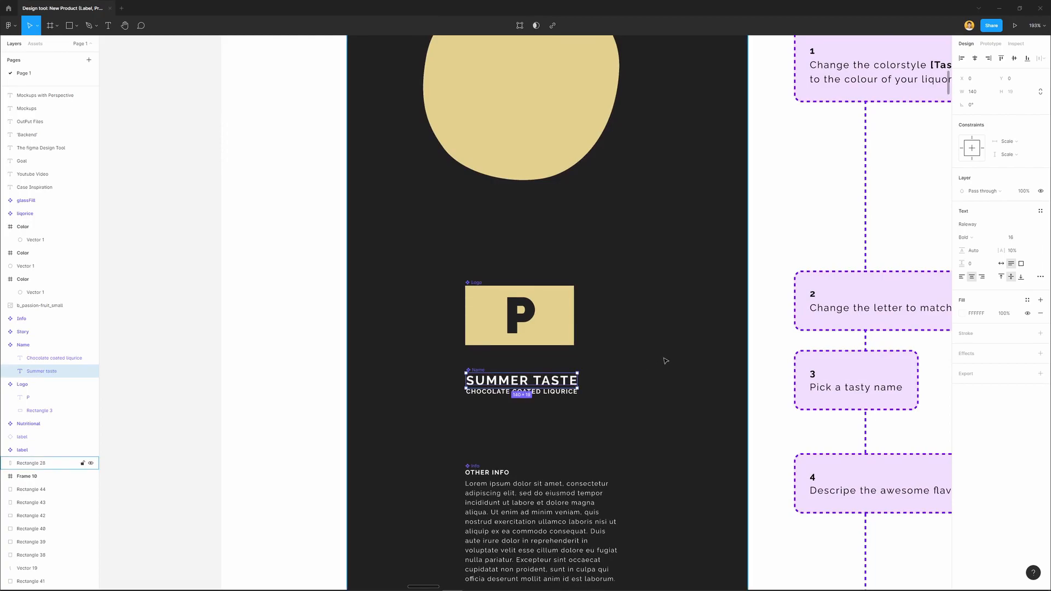
# Replace the letter in the Editor's Logo component with "S"
pyautogui.doubleClick(510, 322)
pyautogui.press('Return')
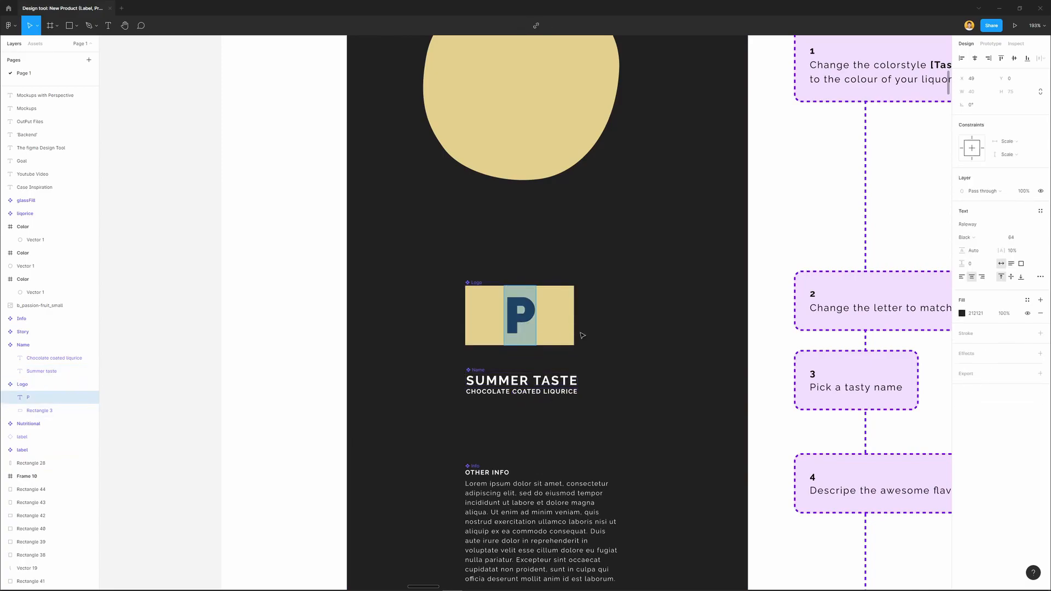
pyautogui.press('BackSpace')
pyautogui.write('S')
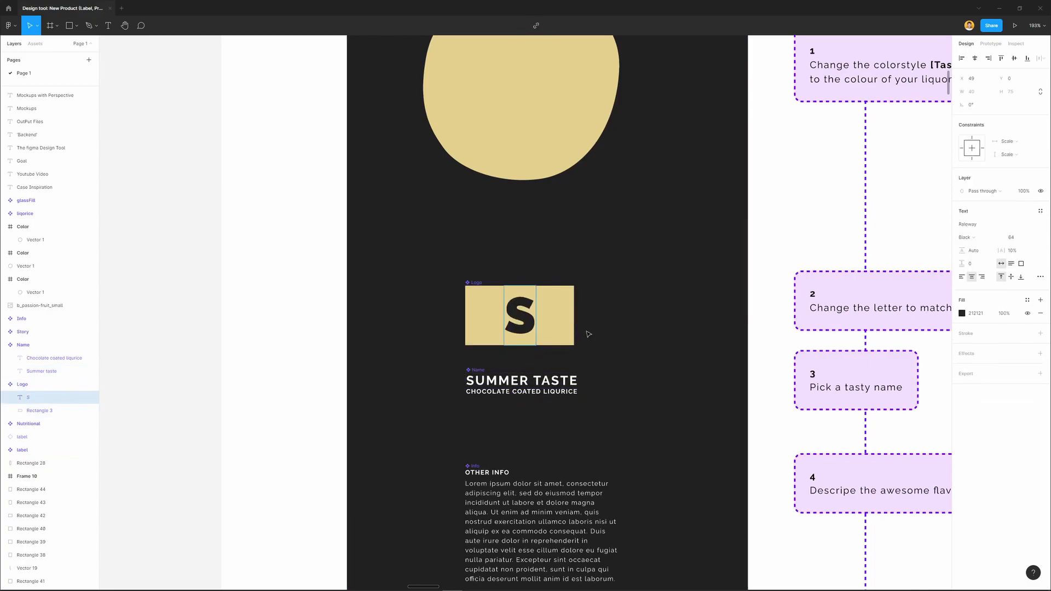
pyautogui.click(610, 326)
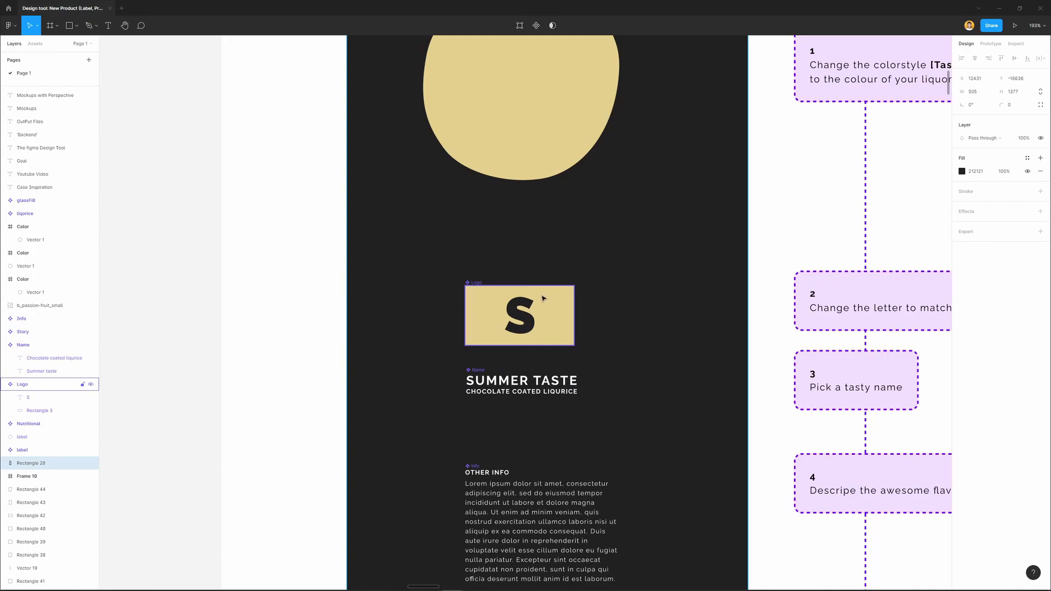
# Edit the Taste color style used by the Editor's colour blob, setting it to orange FFBD3E
pyautogui.click(556, 304)
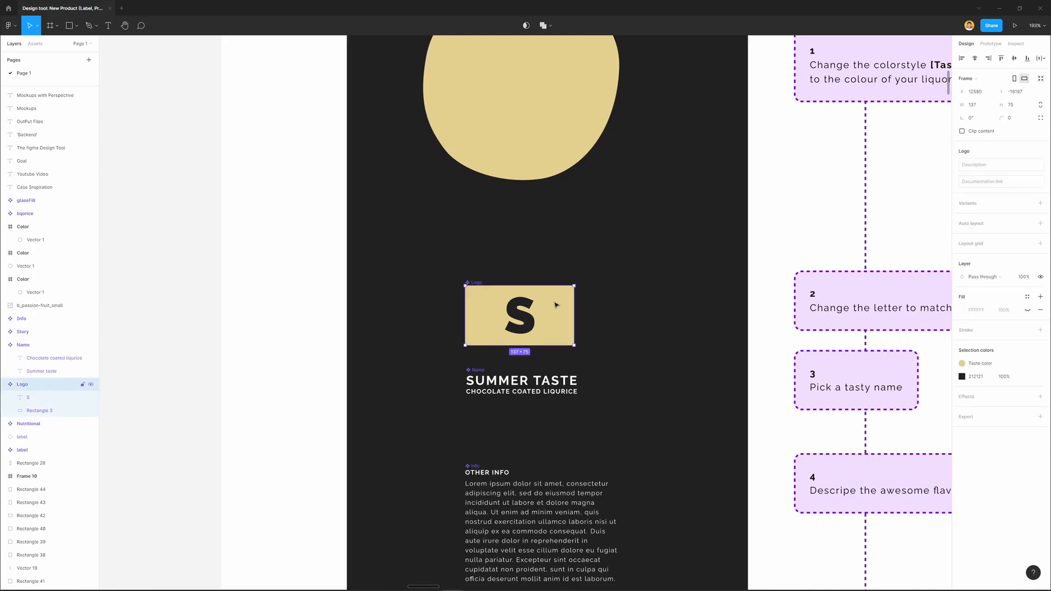
pyautogui.scroll(3, 620, 324)
pyautogui.click(568, 199)
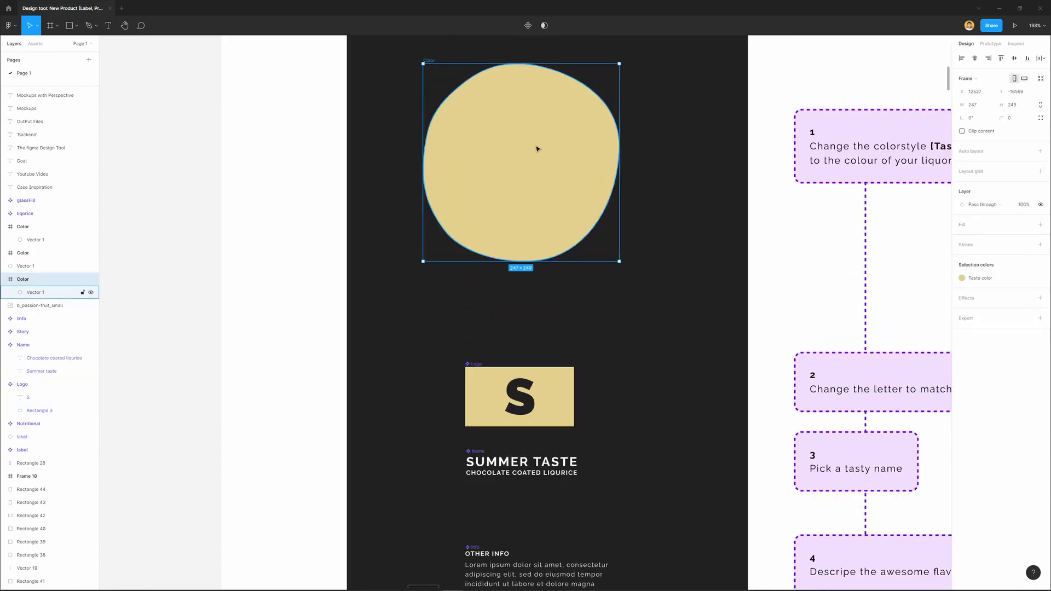
pyautogui.click(961, 279)
pyautogui.rightClick(876, 316)
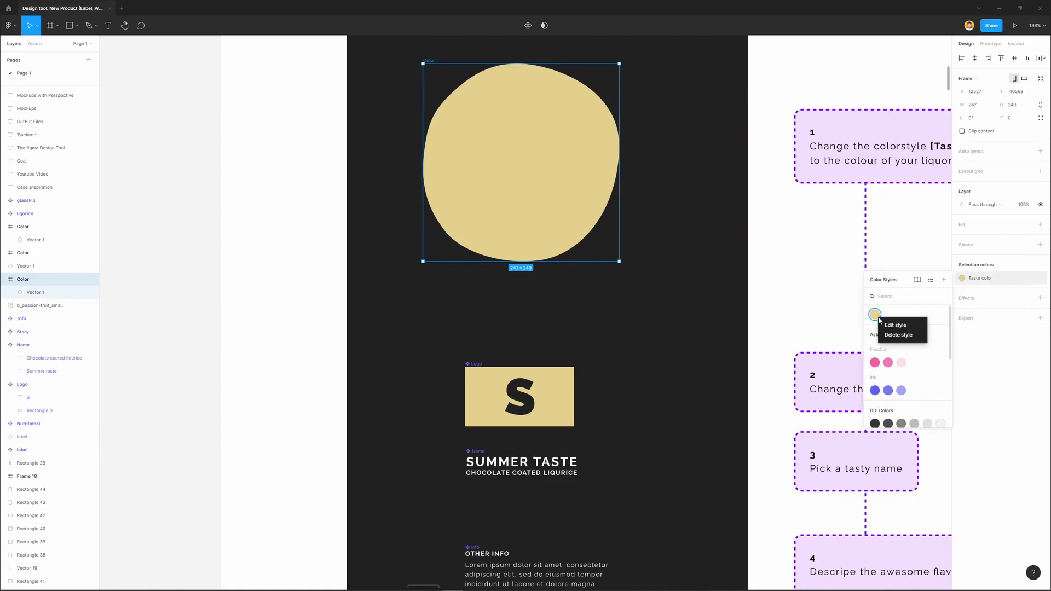
pyautogui.click(888, 327)
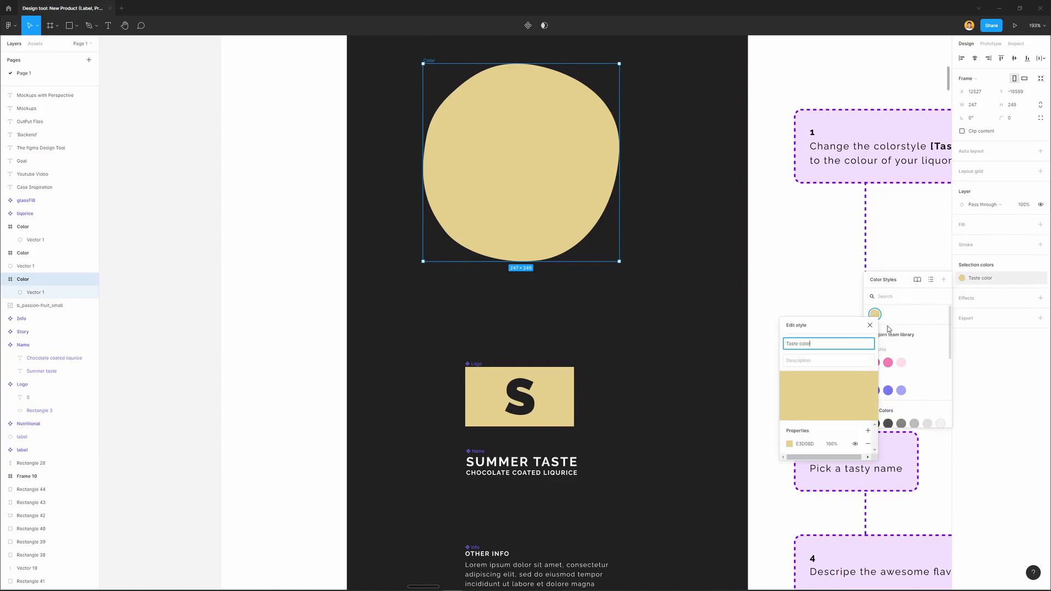
pyautogui.click(789, 444)
pyautogui.moveTo(749, 388); pyautogui.dragTo(756, 384)
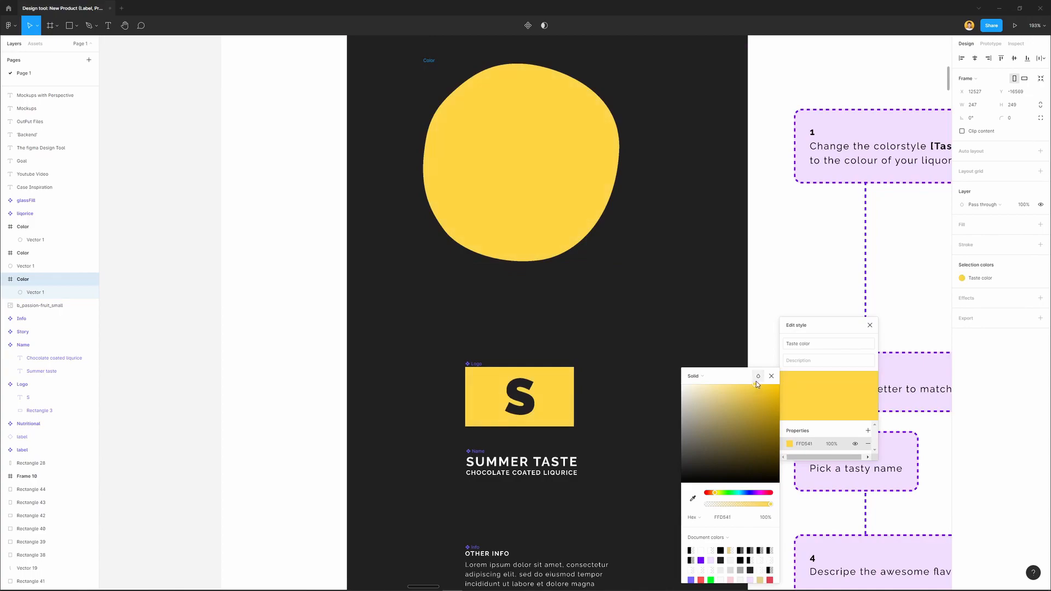
pyautogui.moveTo(715, 493); pyautogui.dragTo(715, 497)
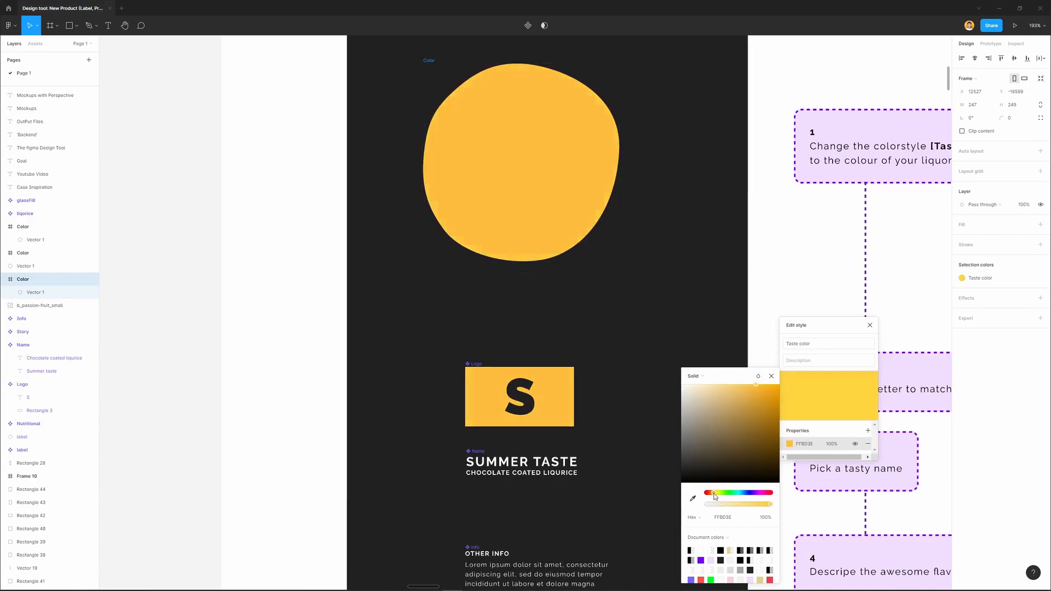
pyautogui.click(650, 346)
pyautogui.click(773, 278)
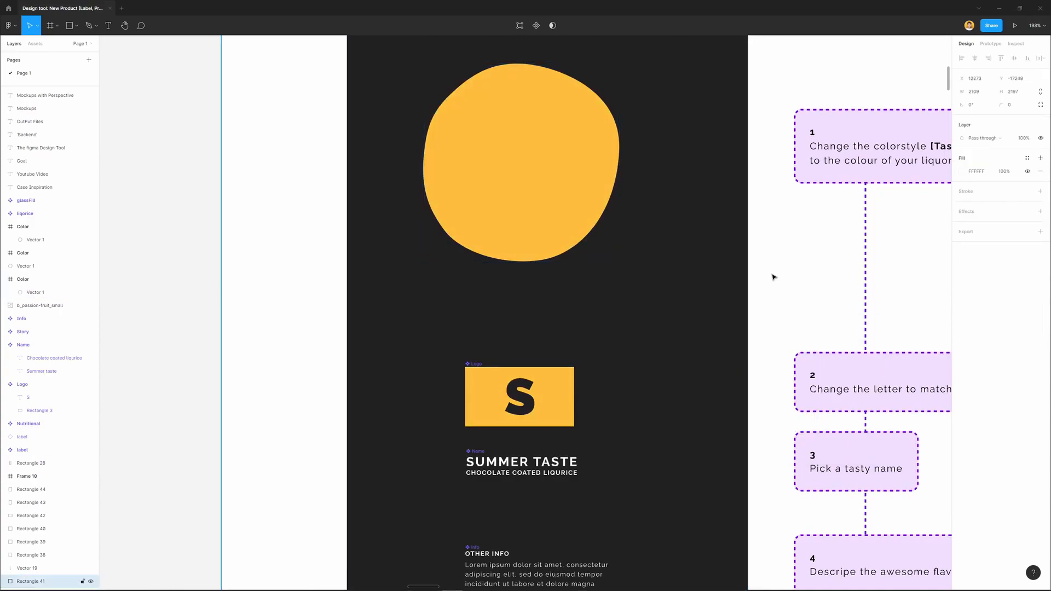
# Review the edited Editor components and check the new name, letter and colour across the Output Files section
pyautogui.scroll(-5, 685, 416)
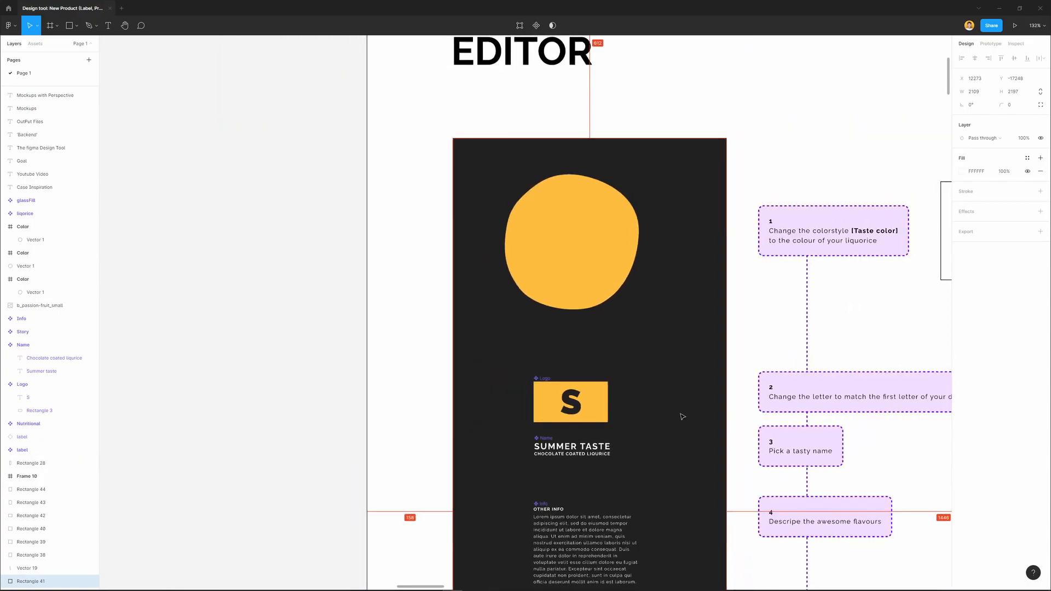
pyautogui.hotkey('shift', '2')
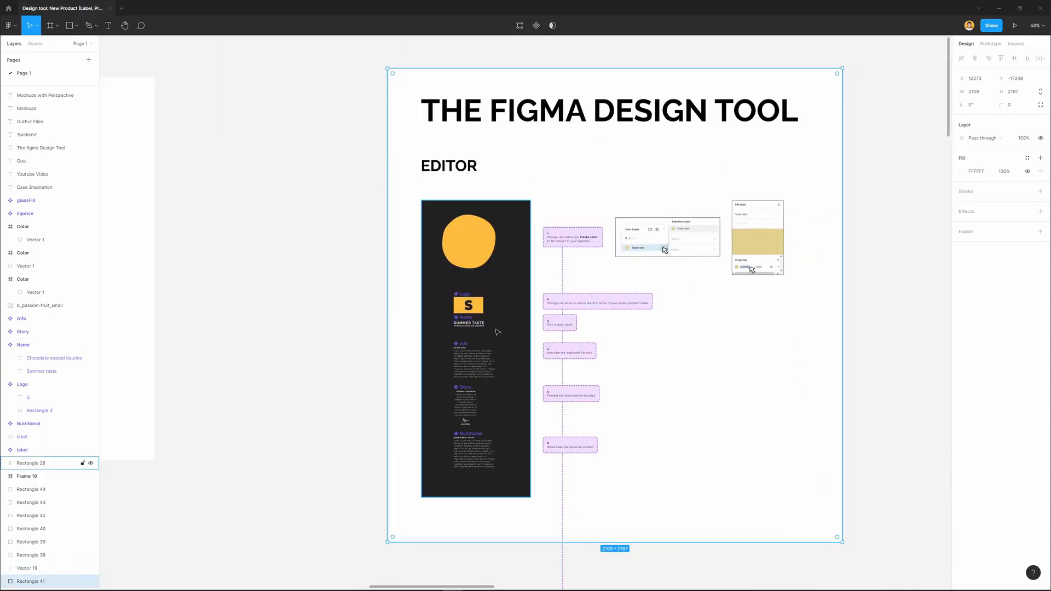
pyautogui.scroll(10, 488, 289)
pyautogui.scroll(-3, 488, 289)
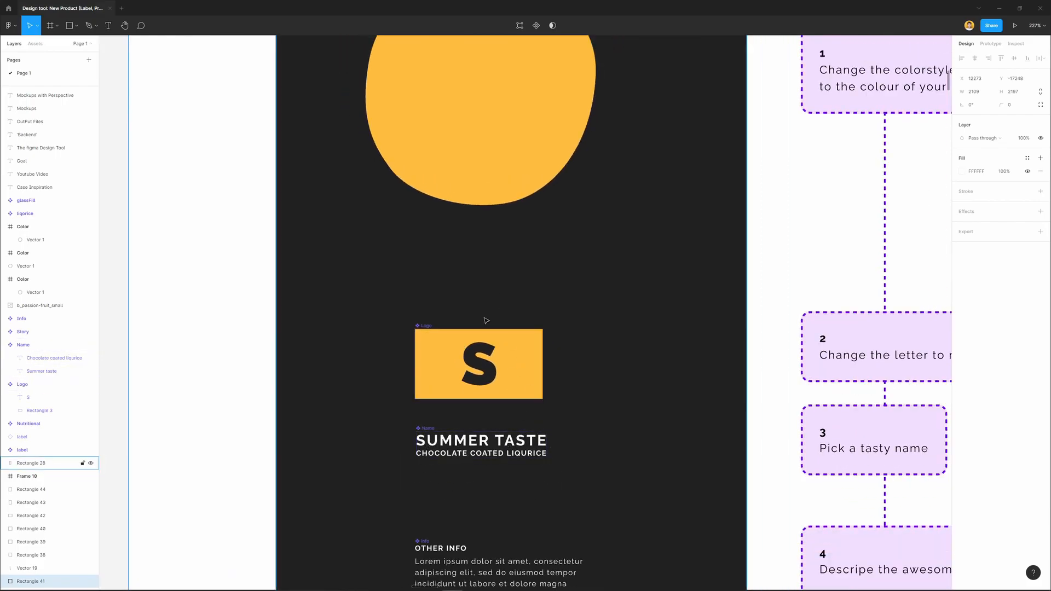
pyautogui.scroll(-4, 484, 317)
pyautogui.scroll(-10, 555, 296)
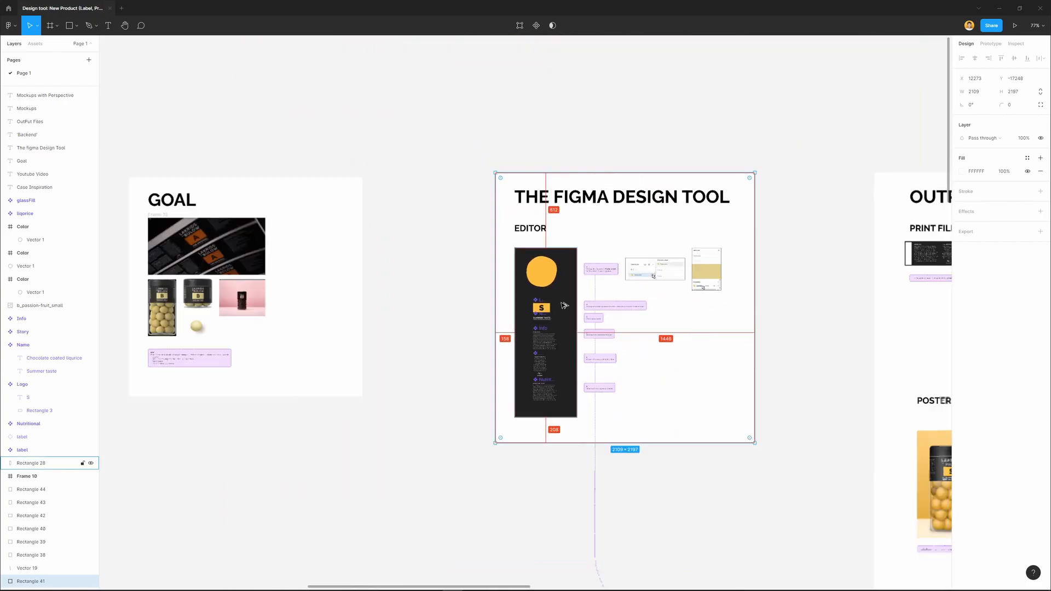
pyautogui.moveTo(854, 382); pyautogui.dragTo(293, 273)
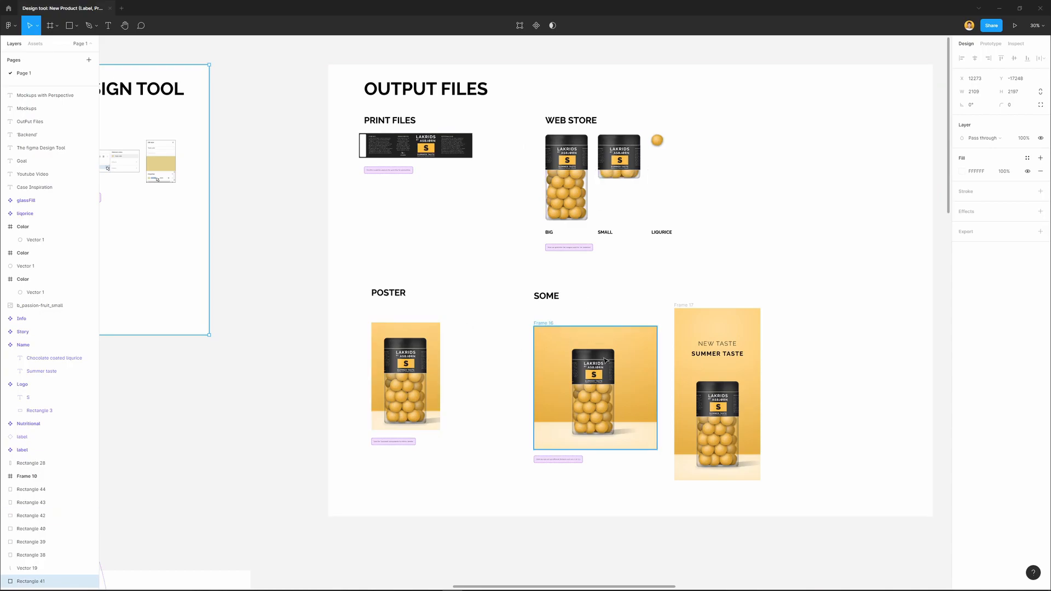
pyautogui.scroll(5, 724, 361)
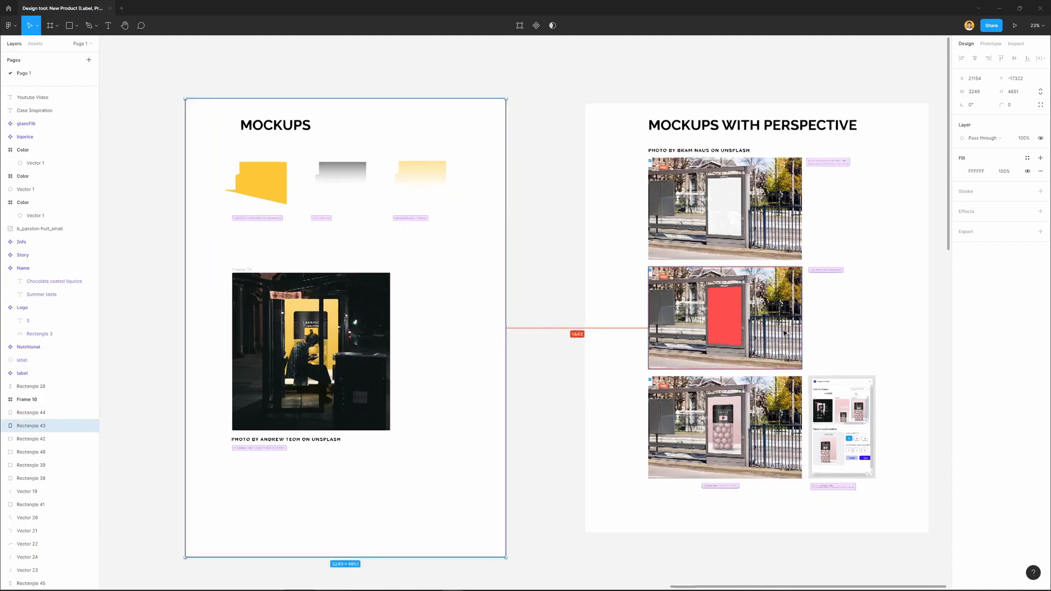
# Examine the three bus stop images in the Mockups With Perspective section and the adjacent Angle Mockups plugin capture
pyautogui.keyDown('ctrl'); pyautogui.scroll(5, 784, 333); pyautogui.keyUp('ctrl')
pyautogui.scroll(2, 674, 145)
pyautogui.keyDown('ctrl'); pyautogui.scroll(3, 674, 144); pyautogui.keyUp('ctrl')
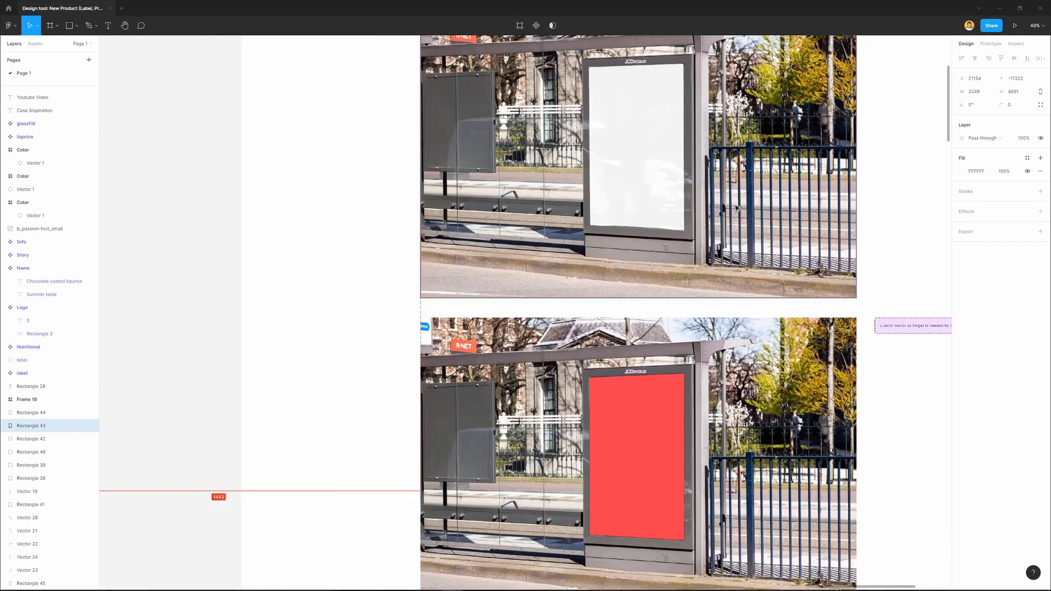
pyautogui.scroll(3, 623, 298)
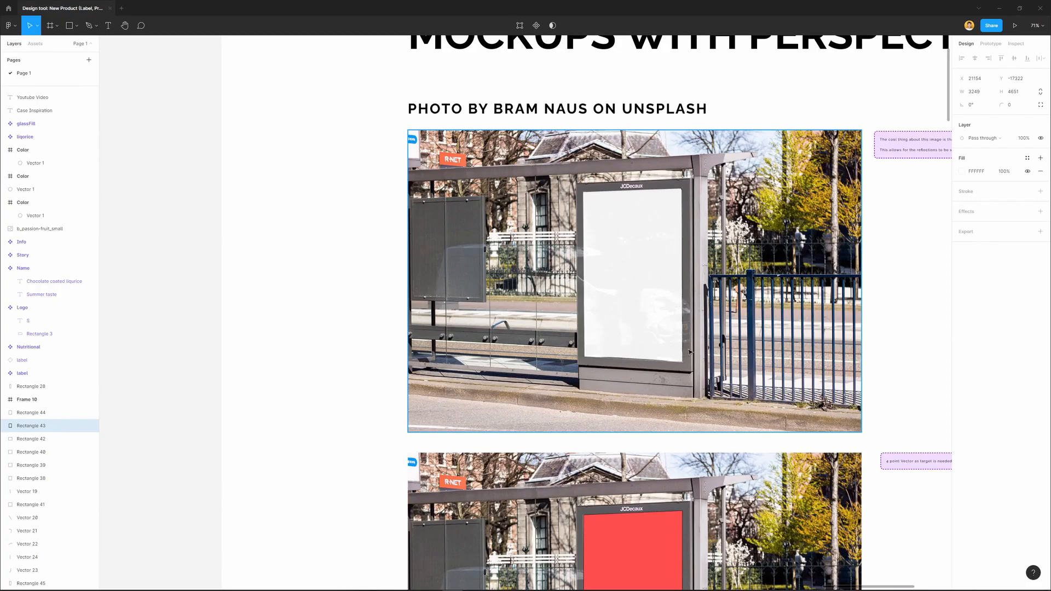
pyautogui.scroll(-5, 674, 327)
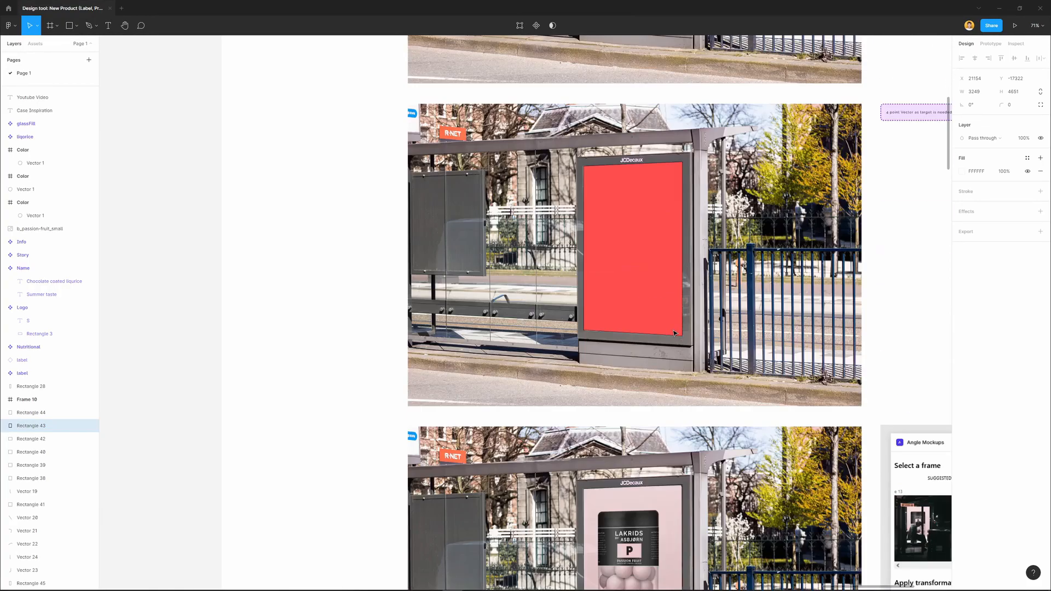
pyautogui.scroll(-3, 671, 373)
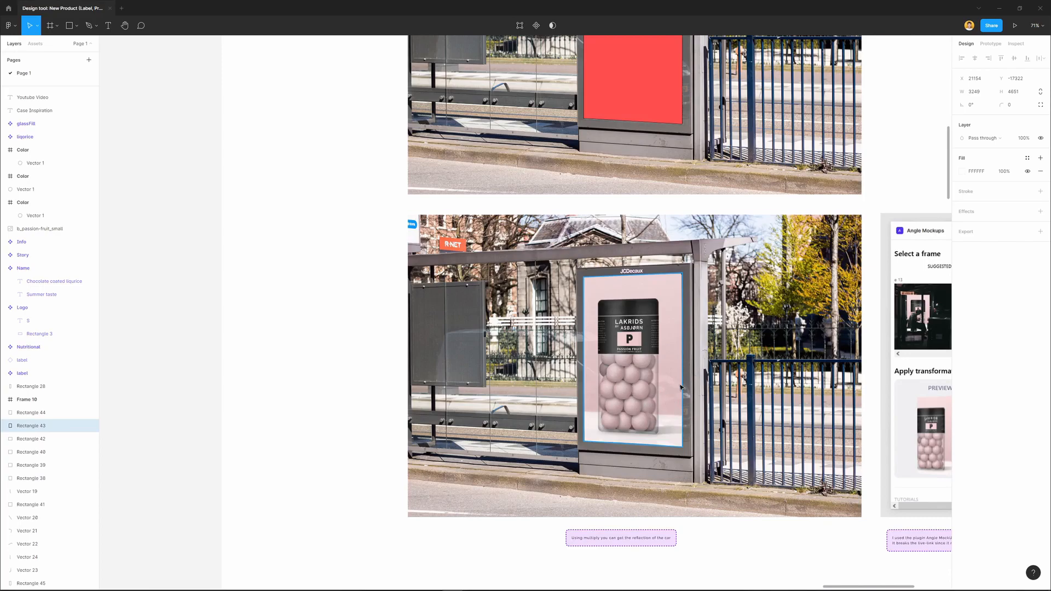
pyautogui.hscroll(5, 679, 390)
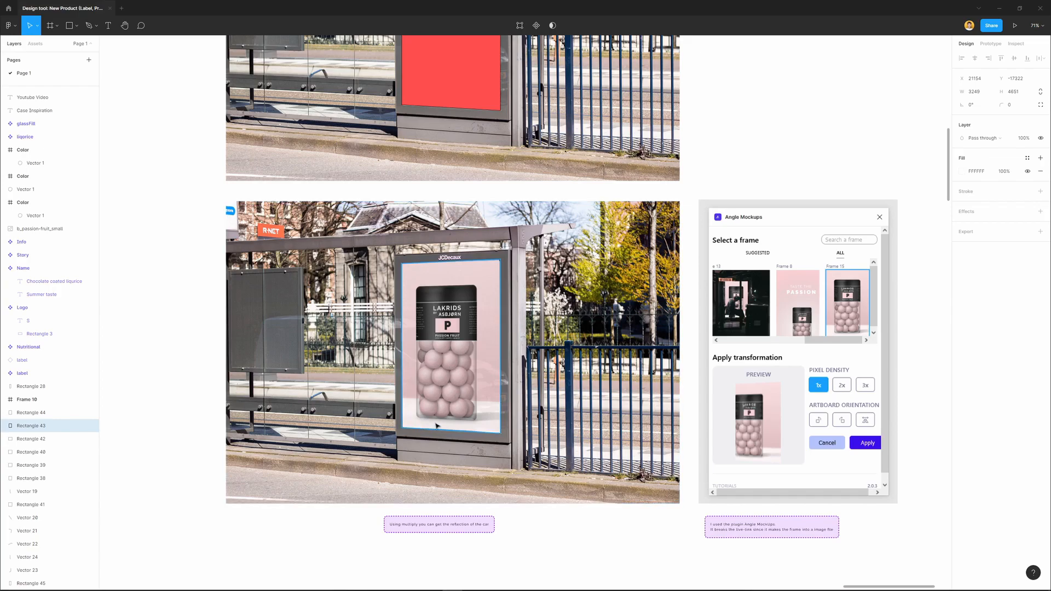
# Examine the night street poster mockup in the Mockups section and the light-effect shapes above it with their notes
pyautogui.scroll(-5, 419, 422)
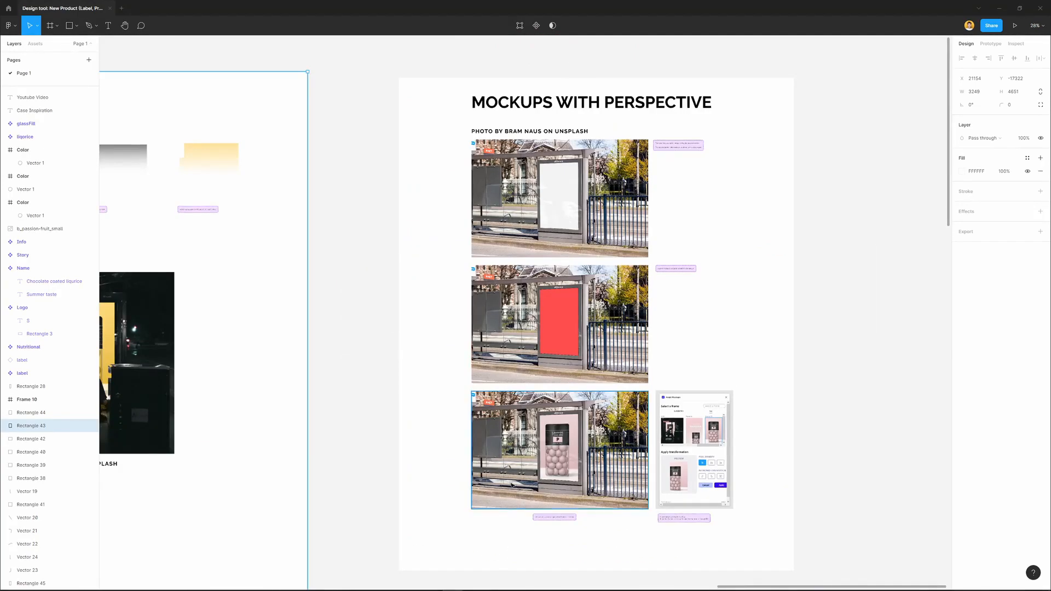
pyautogui.hscroll(-5, 537, 376)
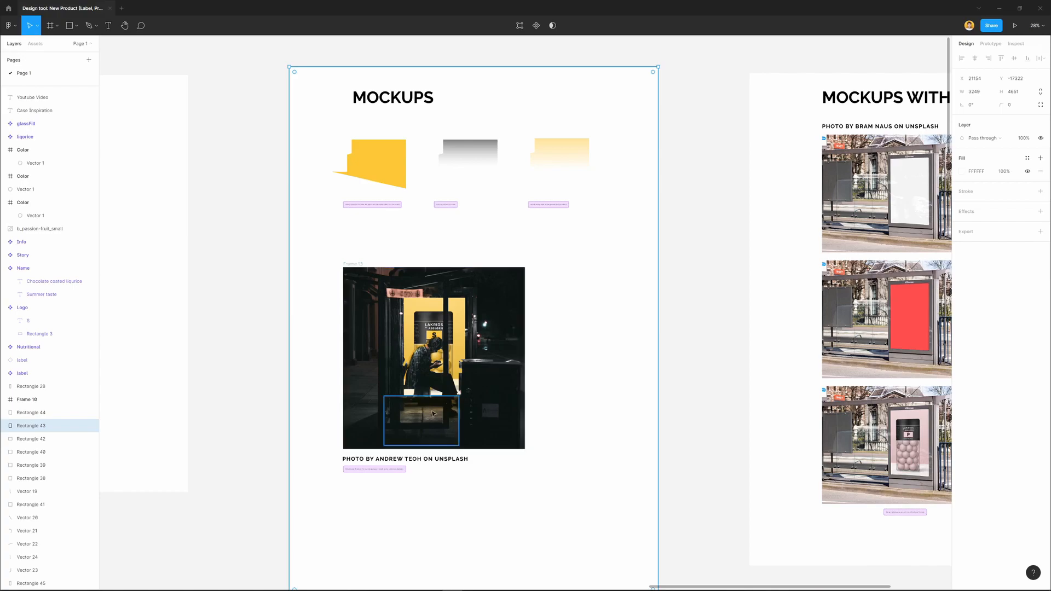
pyautogui.scroll(5, 430, 427)
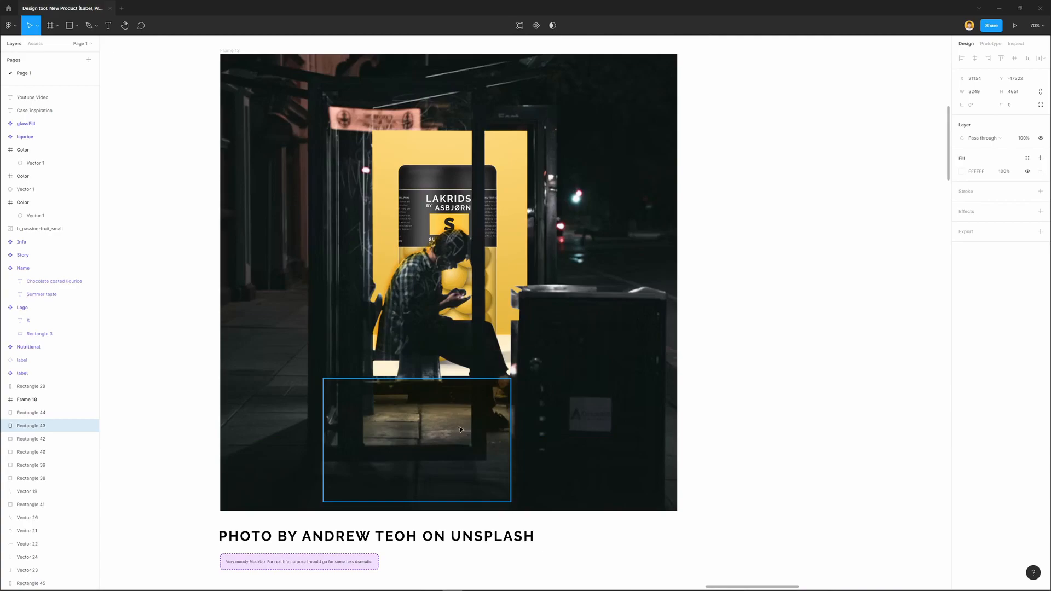
pyautogui.scroll(7, 460, 430)
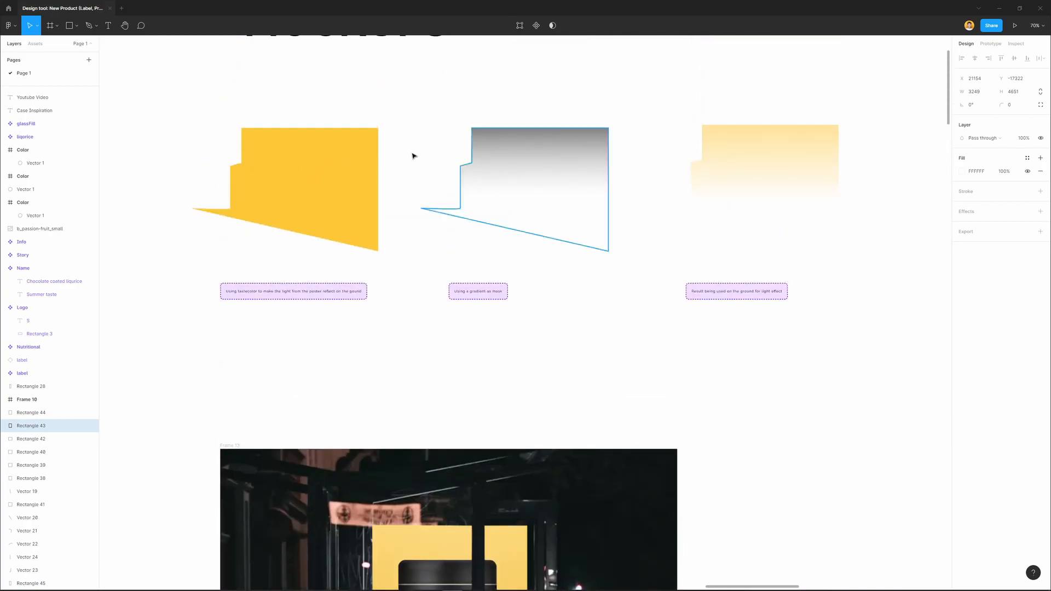